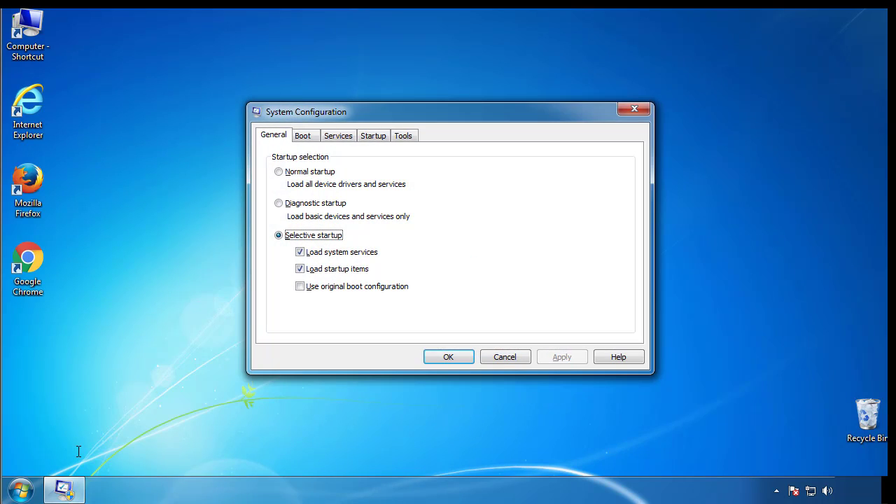
# - Enable Safe boot with the Minimal option in System Configuration, restart into Safe Mode, and dismiss the help window
pyautogui.click(302, 136)
pyautogui.click(282, 270)
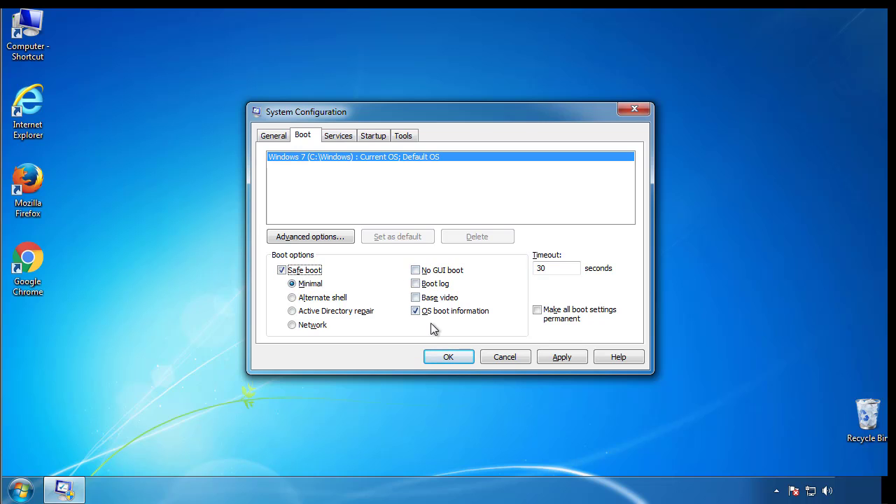
pyautogui.click(461, 362)
pyautogui.click(404, 273)
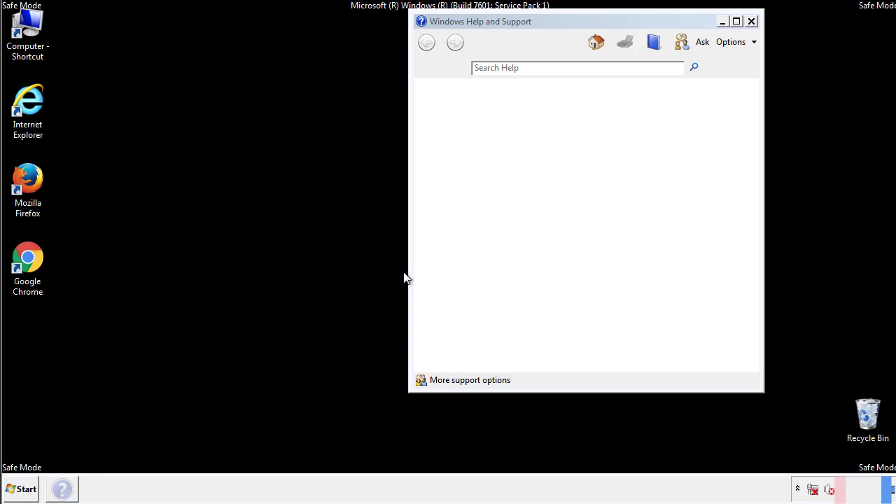
pyautogui.click(751, 21)
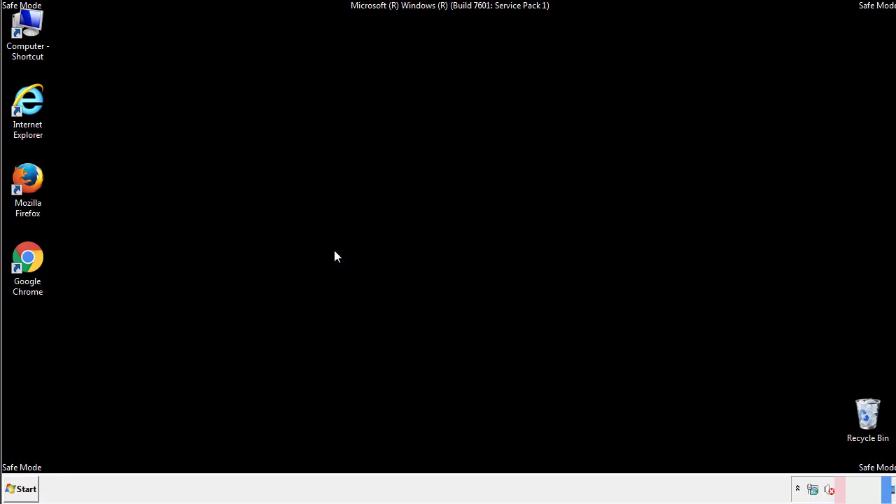
# - Check in the Control Panel's Folder Options that hidden files, folders, and drives are set to be shown
pyautogui.click(28, 487)
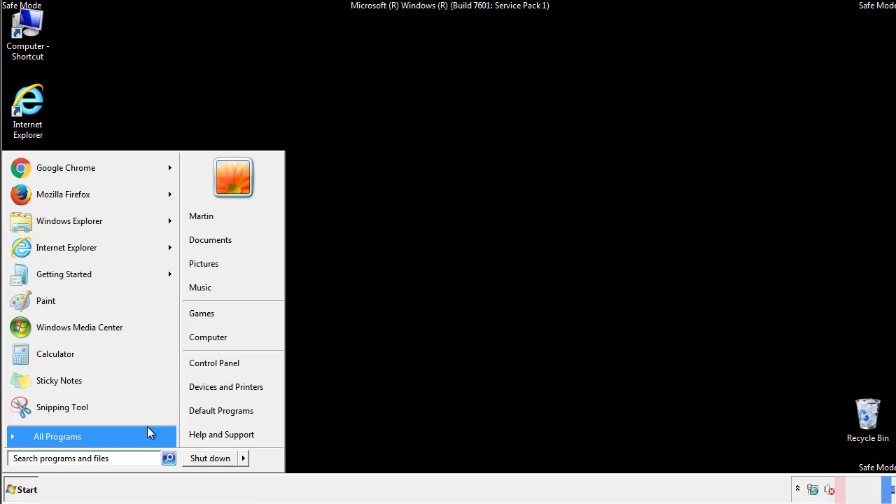
pyautogui.click(224, 362)
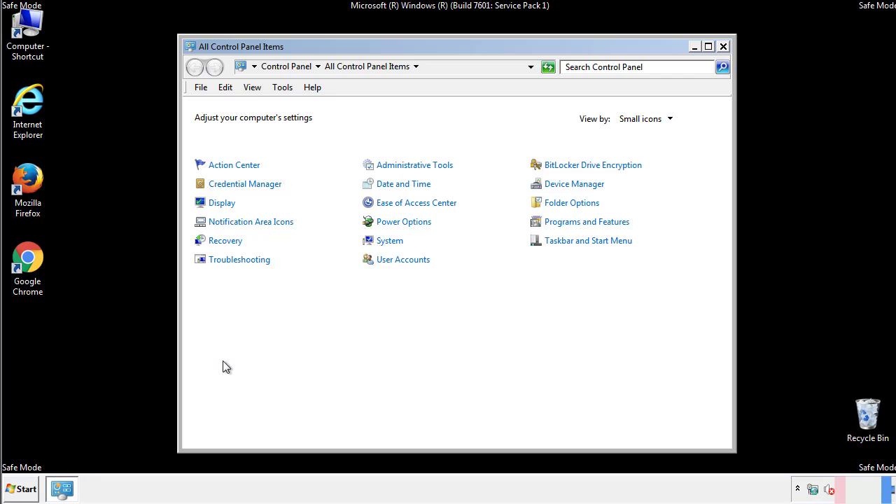
pyautogui.click(574, 205)
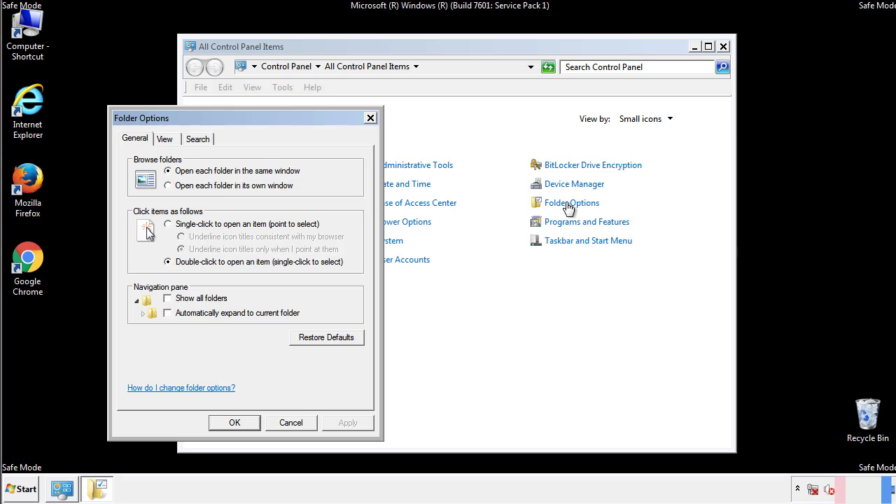
pyautogui.click(167, 141)
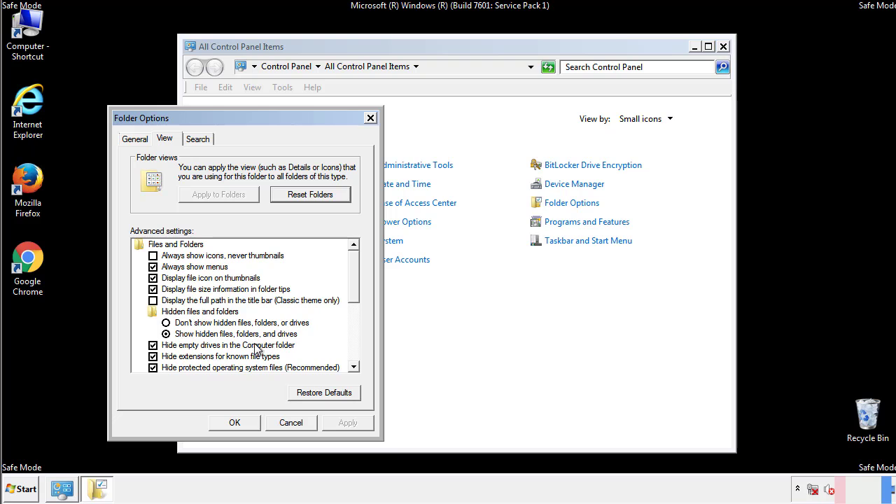
pyautogui.click(242, 420)
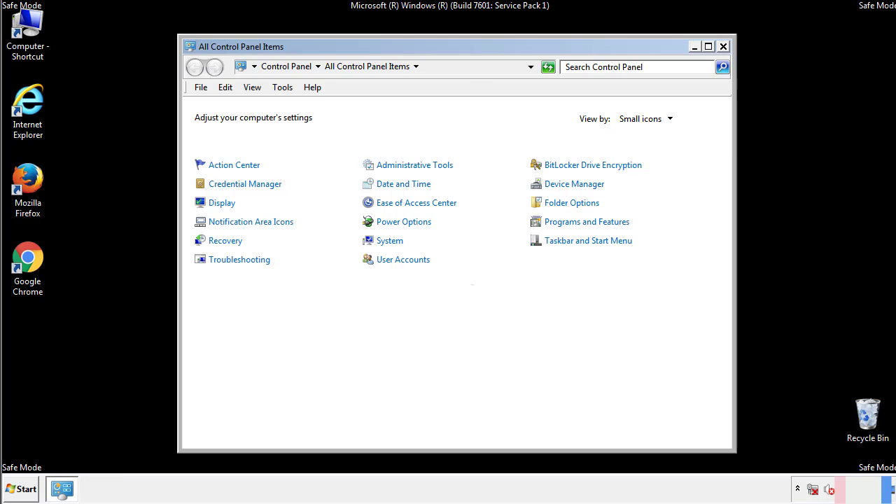
pyautogui.click(723, 46)
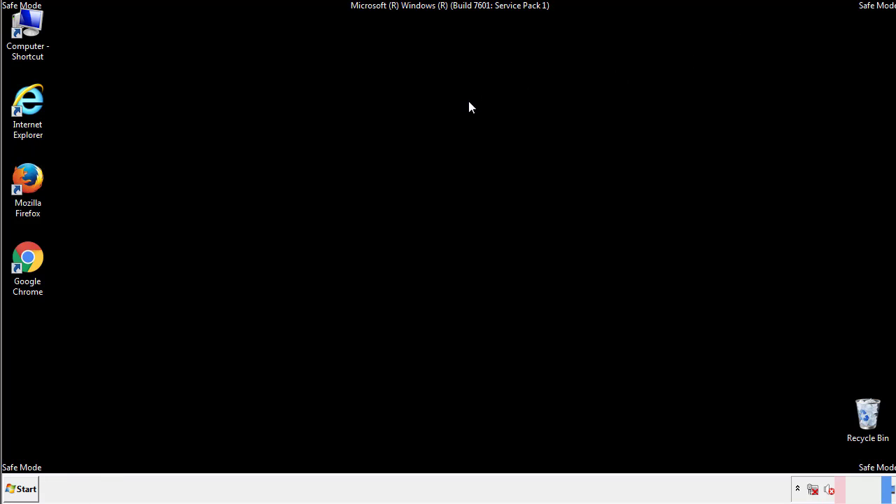
# - Open the folder C:\Windows\System32\drivers\etc from Computer
pyautogui.doubleClick(37, 24)
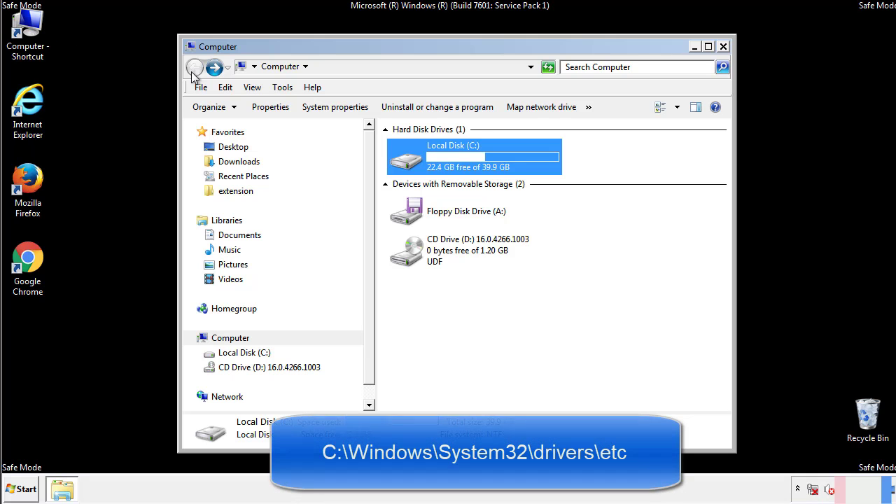
pyautogui.doubleClick(410, 160)
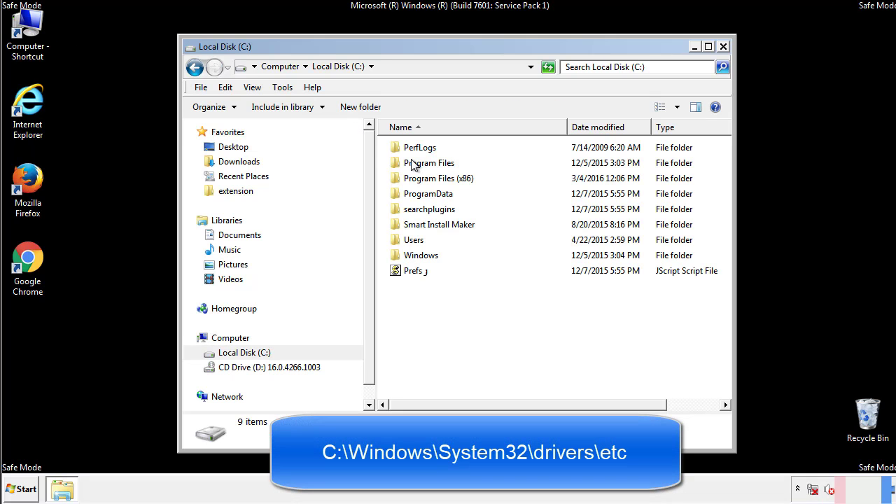
pyautogui.click(408, 257)
pyautogui.doubleClick(408, 257)
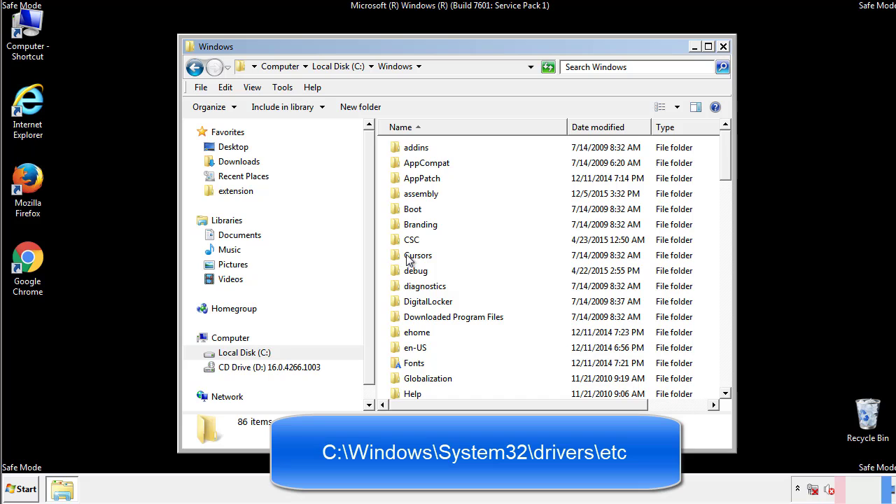
pyautogui.scroll(-2, 410, 308)
pyautogui.scroll(-7, 412, 317)
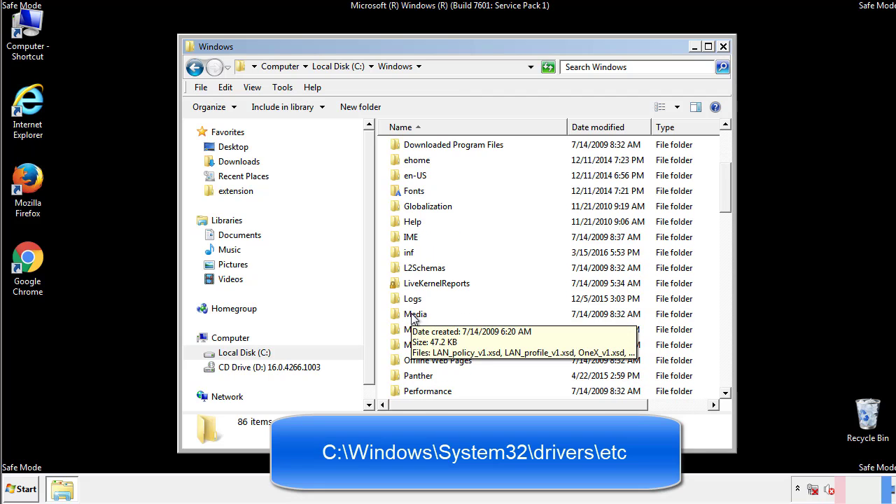
pyautogui.scroll(-2, 411, 316)
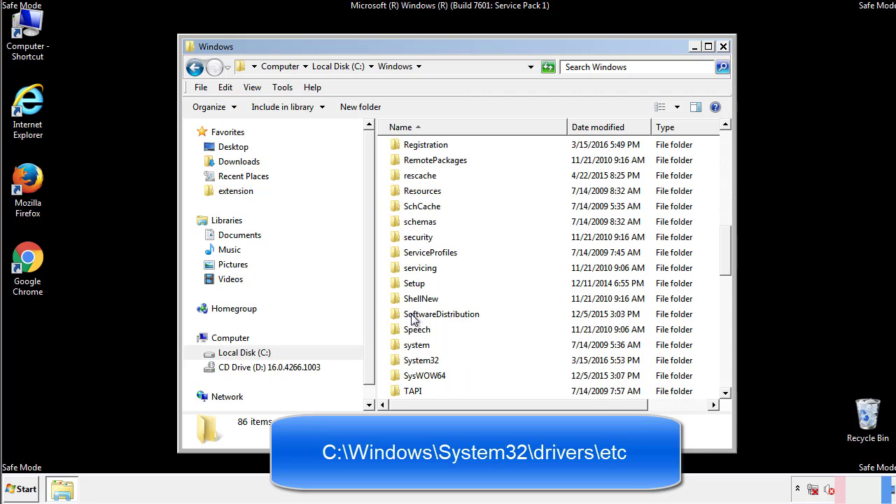
pyautogui.doubleClick(422, 362)
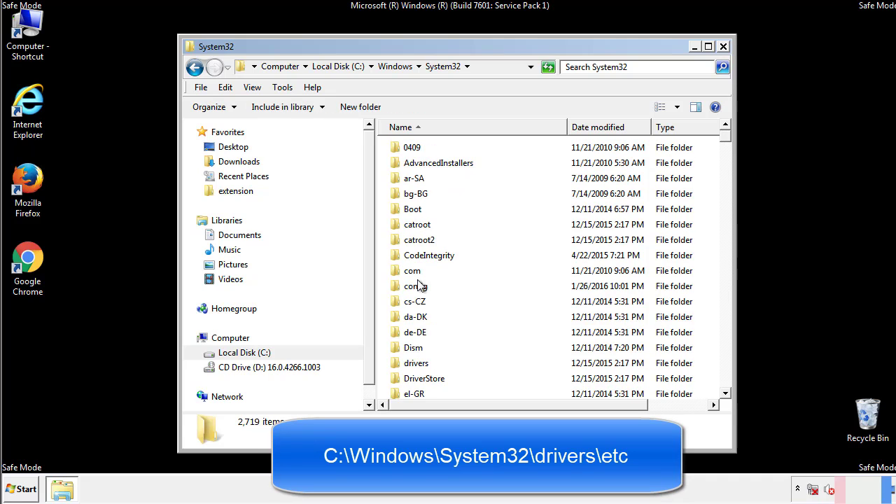
pyautogui.doubleClick(417, 364)
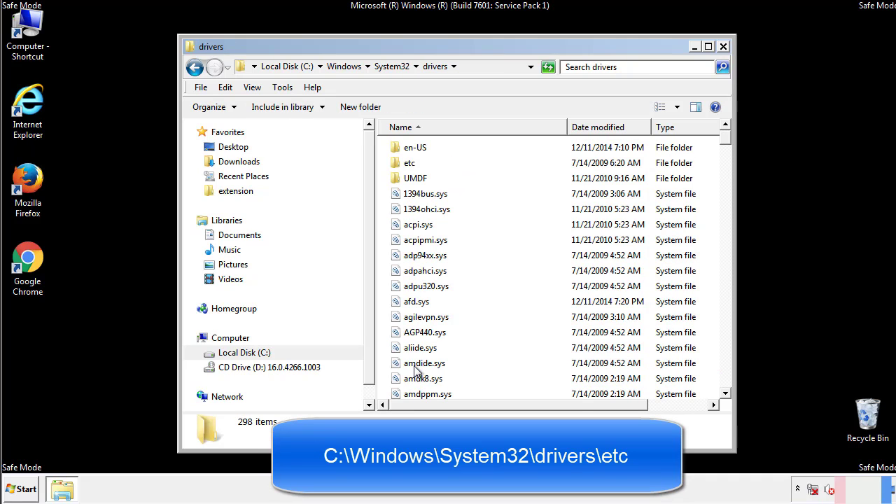
pyautogui.doubleClick(402, 165)
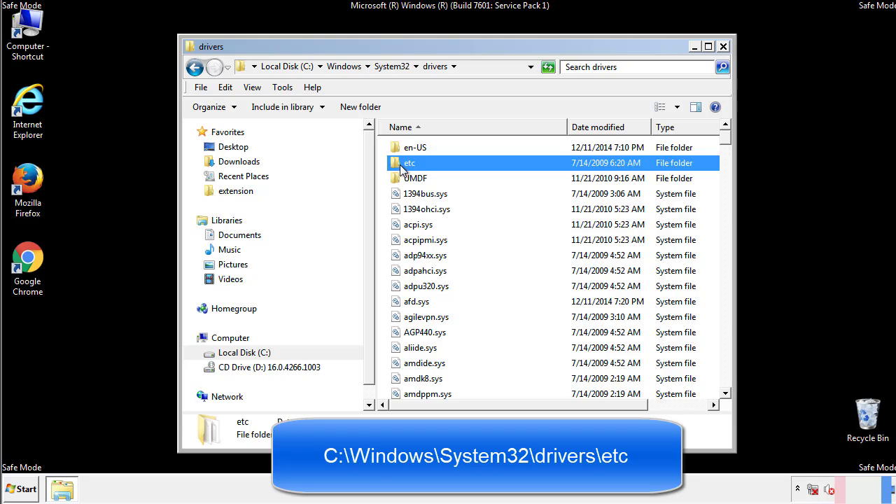
# - Open the hosts file with Notepad and move its window so the full text is in view
pyautogui.doubleClick(406, 150)
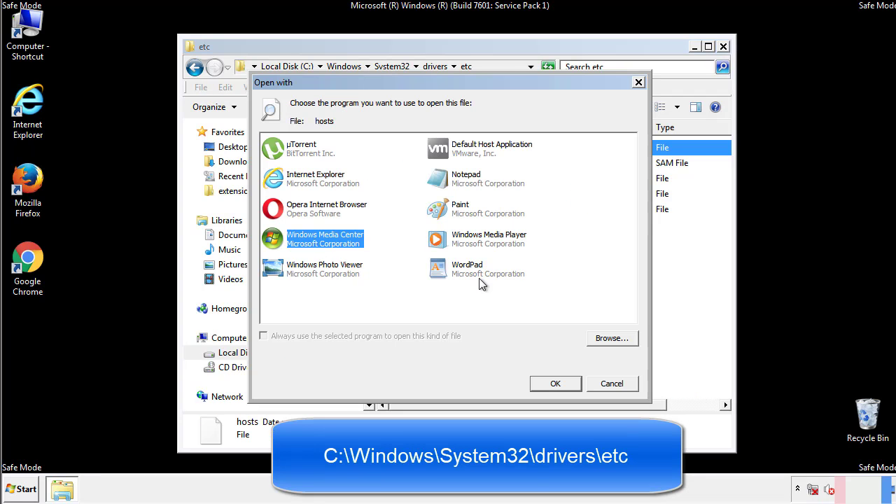
pyautogui.click(453, 184)
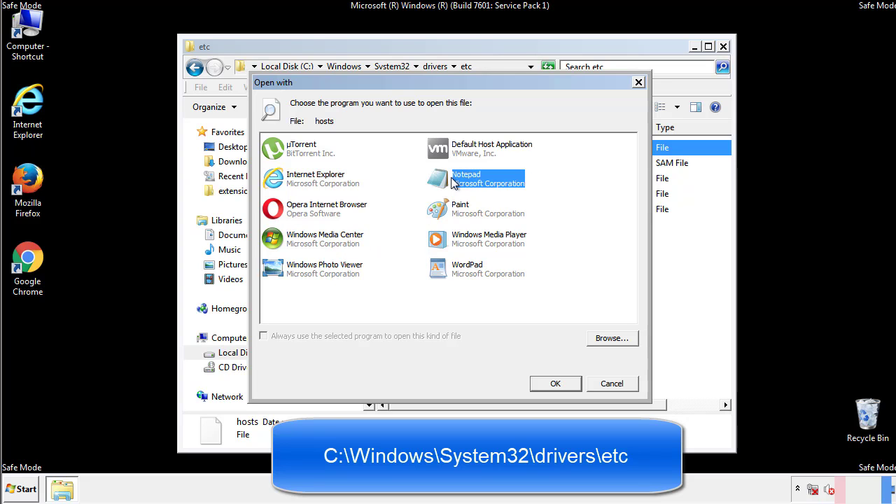
pyautogui.click(555, 383)
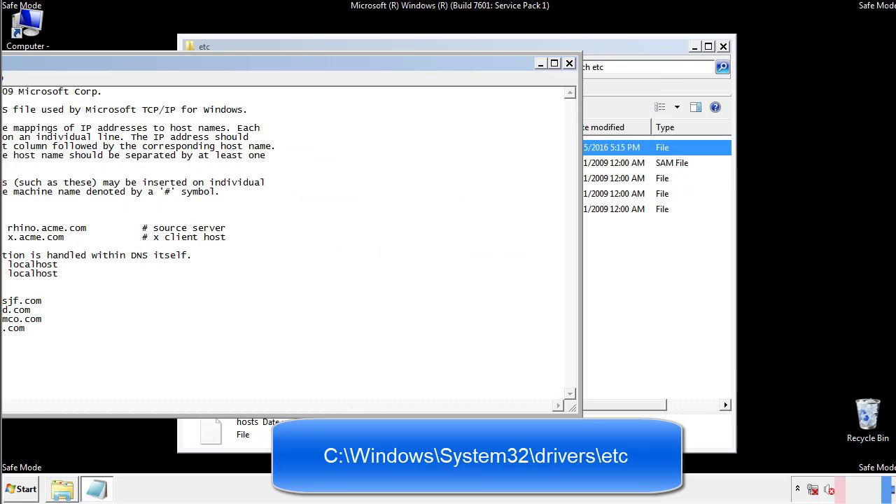
pyautogui.moveTo(366, 63); pyautogui.dragTo(569, 76)
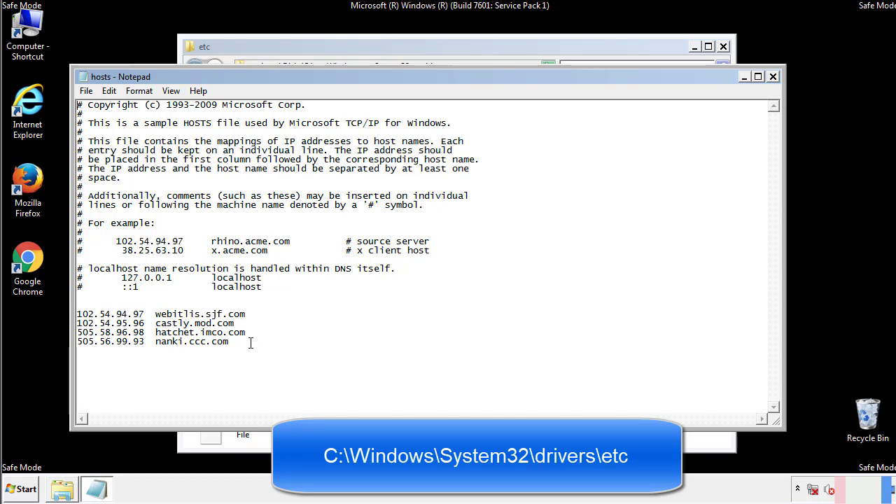
# - Delete the four host mappings below the localhost lines, from webitlis.sjf.com to nanki.ccc.com, and save the hosts file
pyautogui.moveTo(250, 343); pyautogui.dragTo(78, 314)
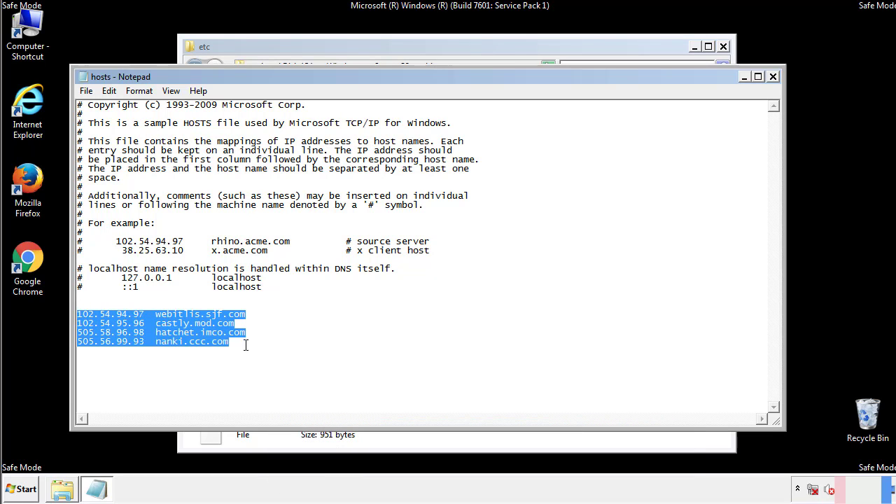
pyautogui.press('Delete')
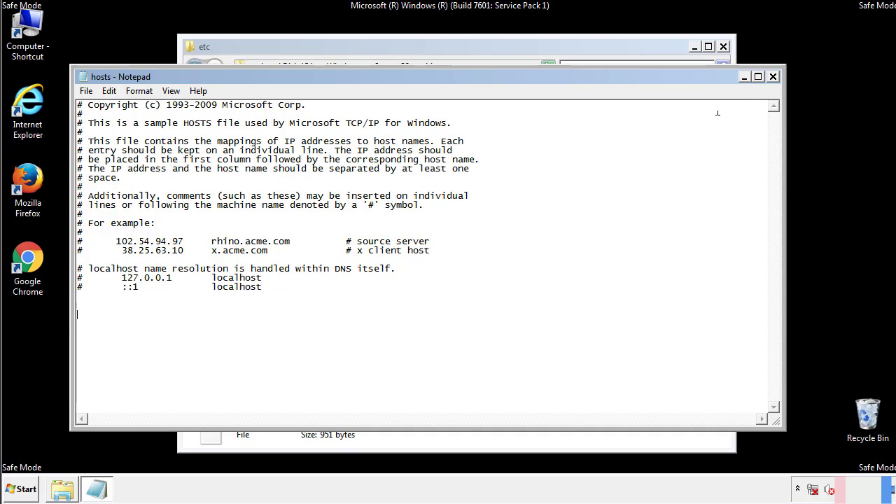
pyautogui.click(773, 77)
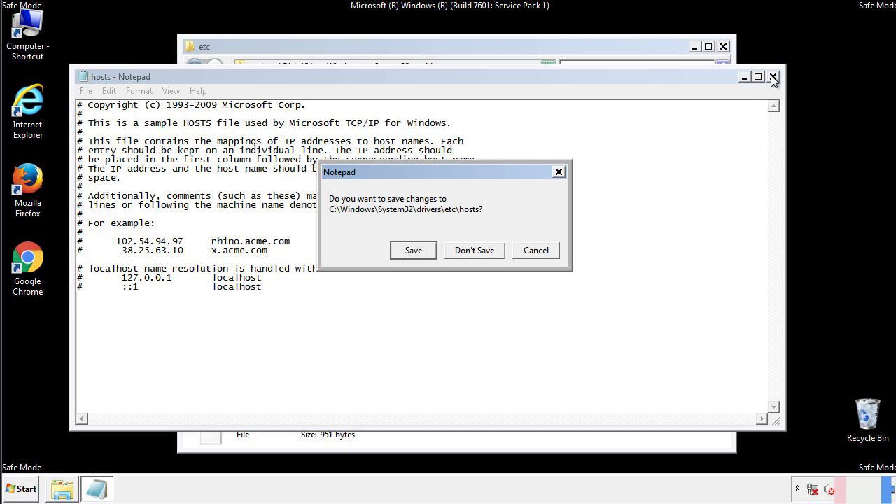
pyautogui.click(396, 255)
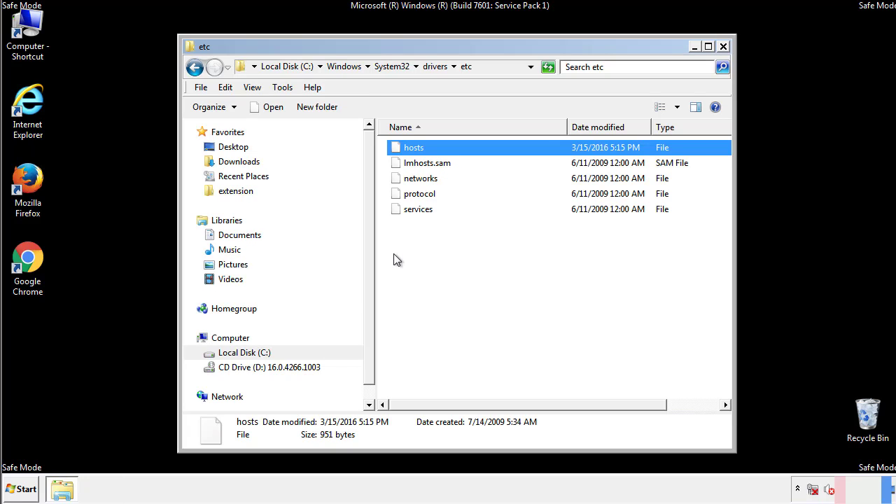
pyautogui.click(394, 255)
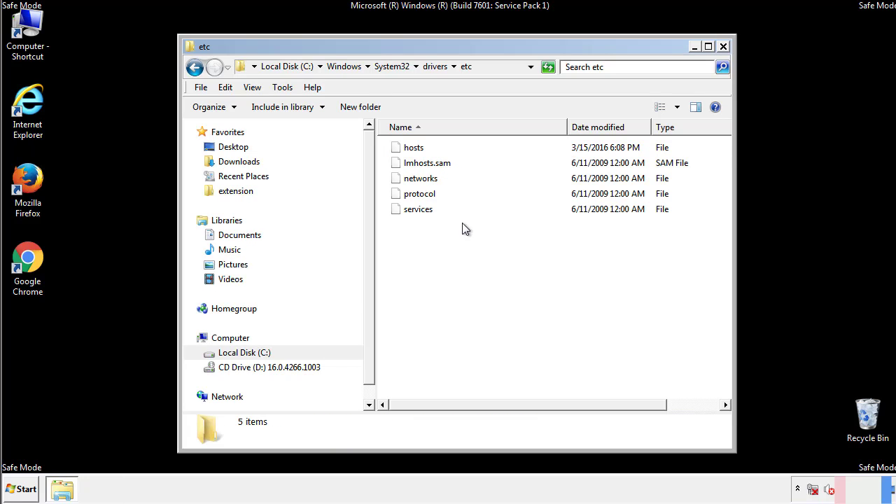
pyautogui.click(723, 47)
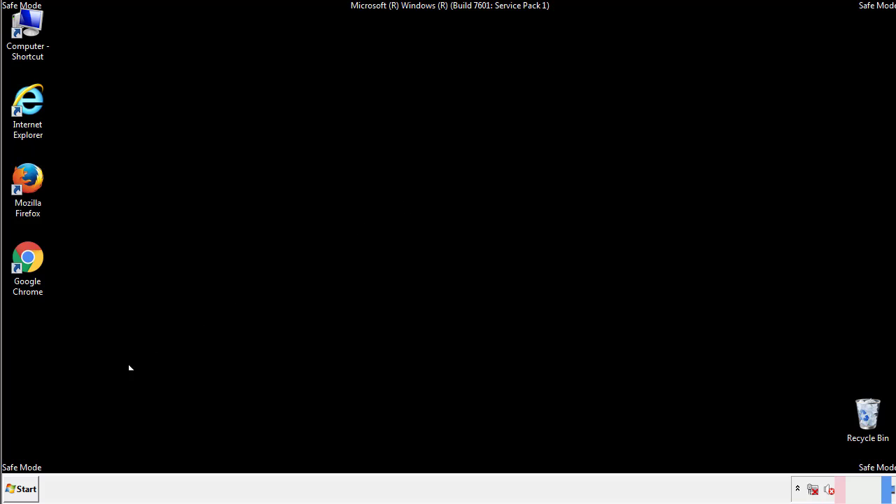
# - Open the Startup program folder in a file window
pyautogui.click(21, 488)
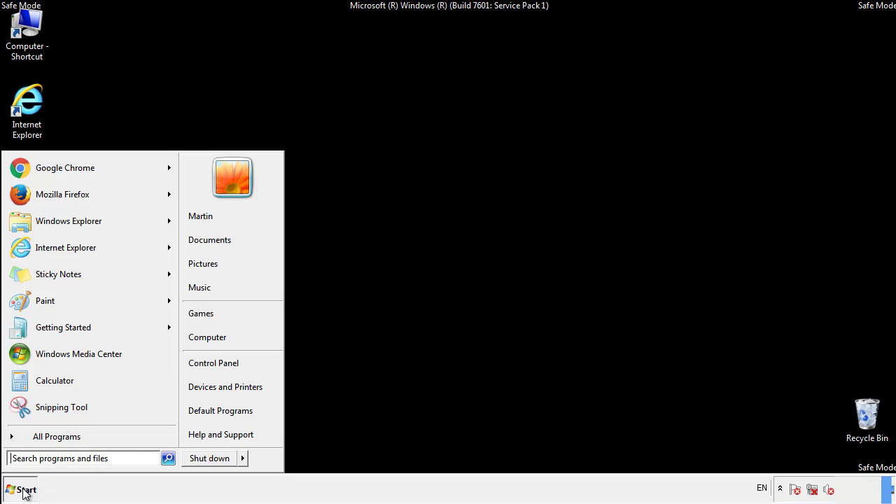
pyautogui.click(40, 441)
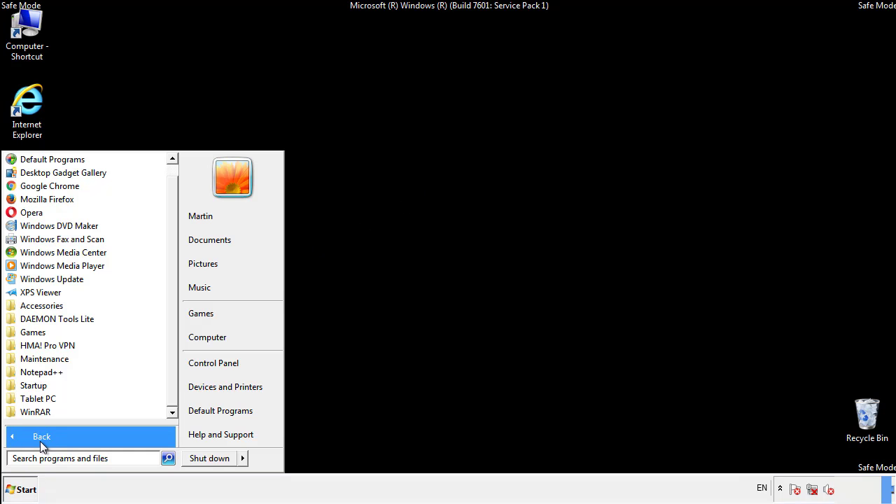
pyautogui.rightClick(41, 382)
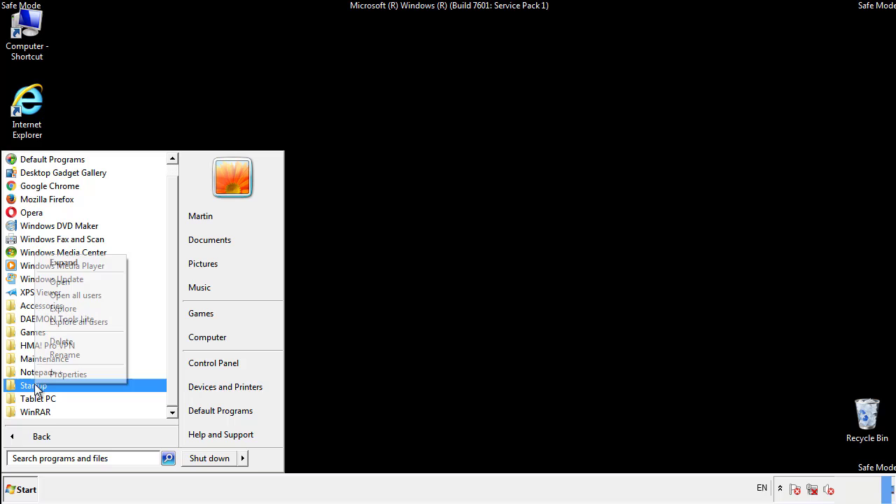
pyautogui.click(60, 282)
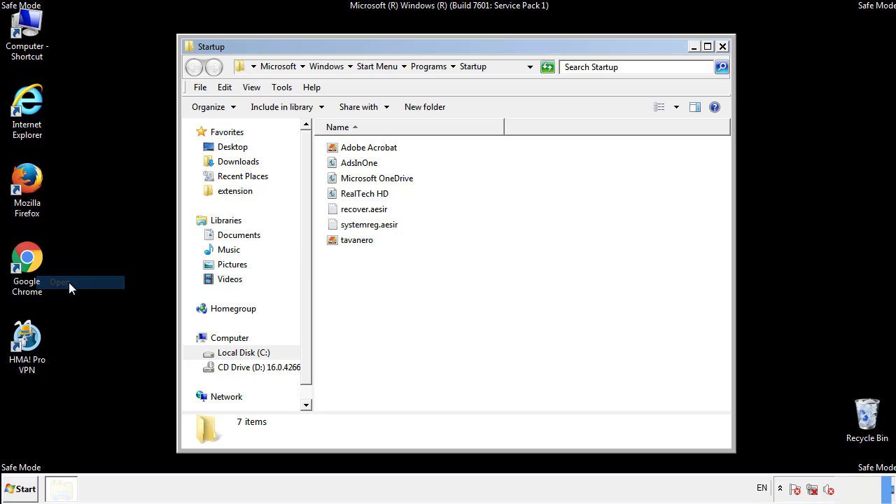
# - Delete AdsInOne, recover.aesir, systemreg.aesir and tavanero from the Startup folder, and close its window
pyautogui.click(362, 162)
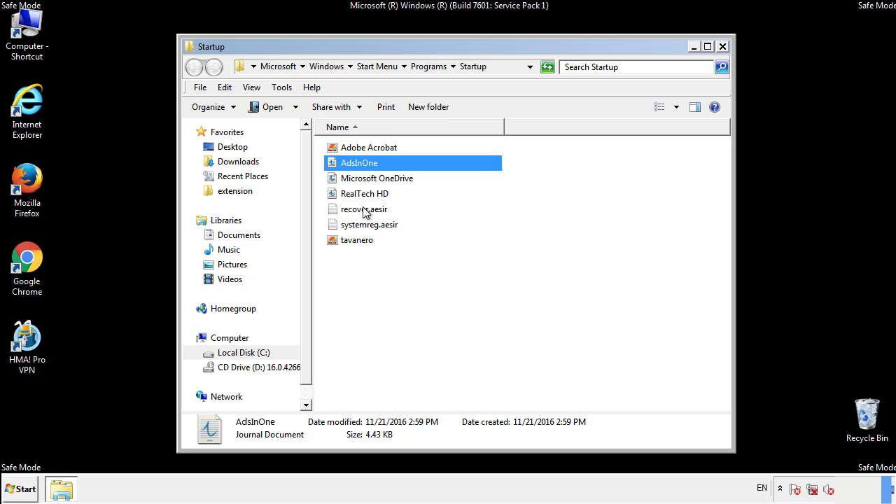
pyautogui.keyDown('ctrl'); pyautogui.click(363, 210); pyautogui.keyUp('ctrl')
pyautogui.keyDown('ctrl'); pyautogui.click(369, 224); pyautogui.keyUp('ctrl')
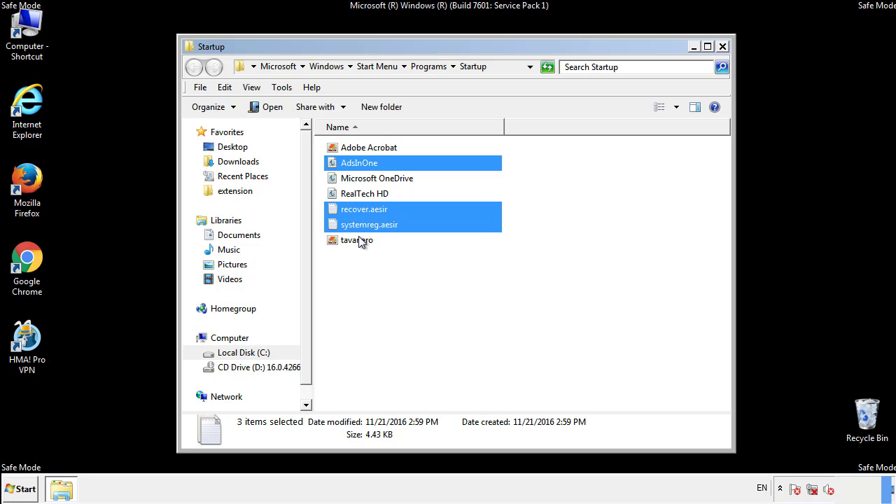
pyautogui.keyDown('ctrl'); pyautogui.click(358, 240); pyautogui.keyUp('ctrl')
pyautogui.rightClick(354, 240)
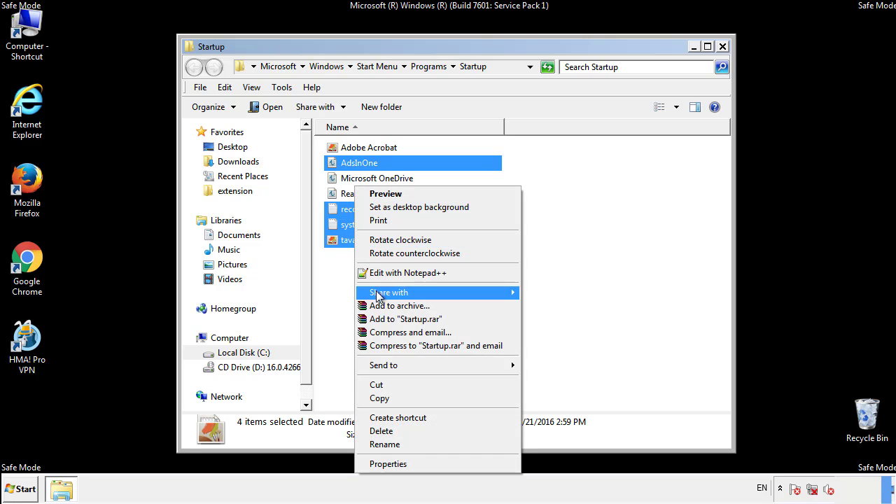
pyautogui.click(380, 431)
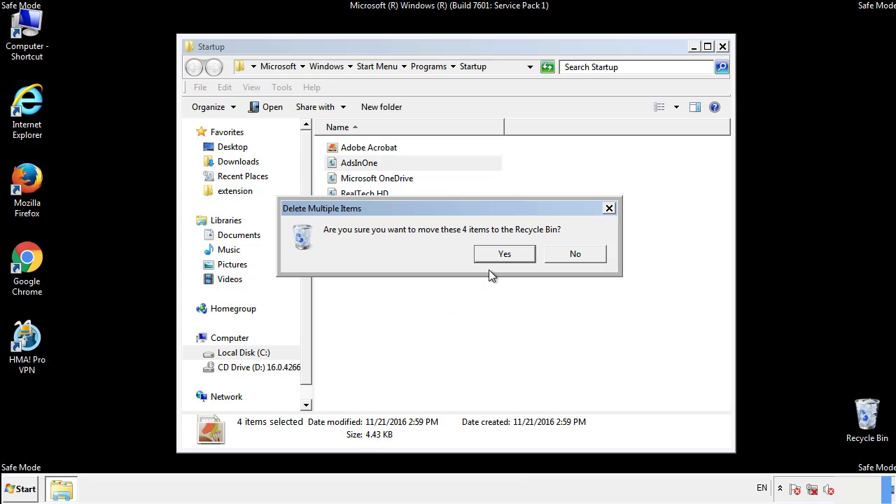
pyautogui.click(501, 254)
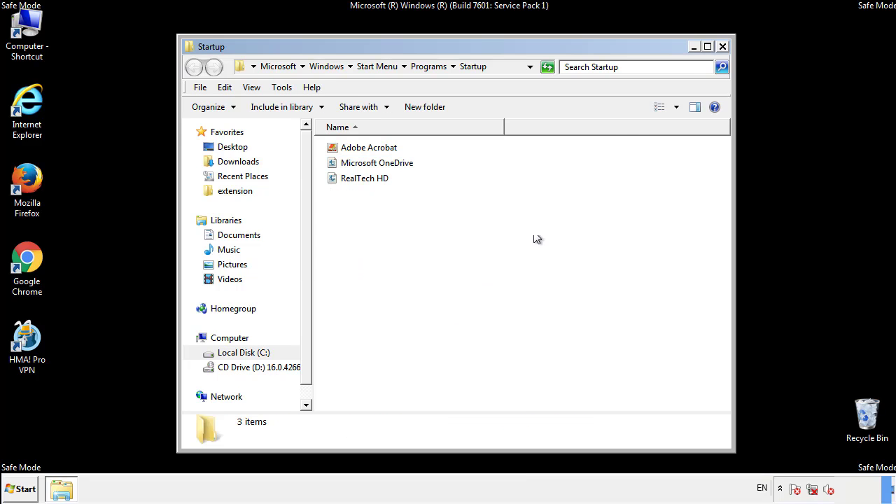
pyautogui.click(722, 47)
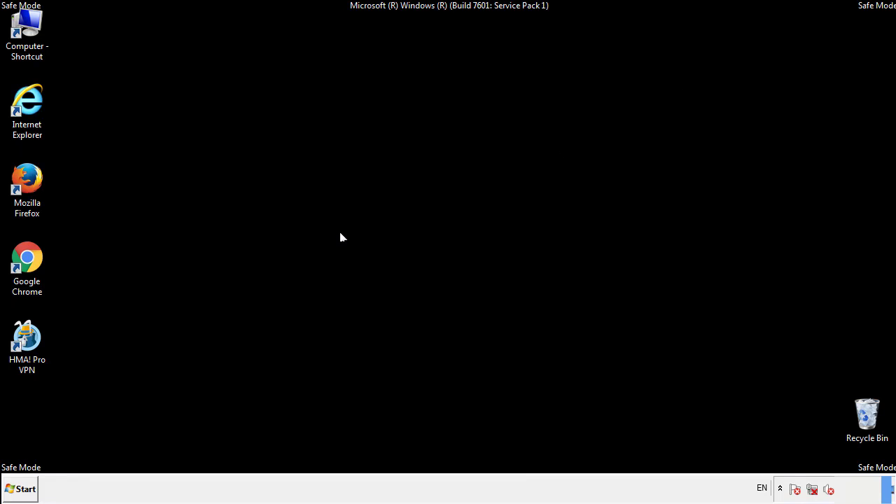
# - Find and launch regedit to open the Registry Editor
pyautogui.click(21, 490)
pyautogui.write('reged')
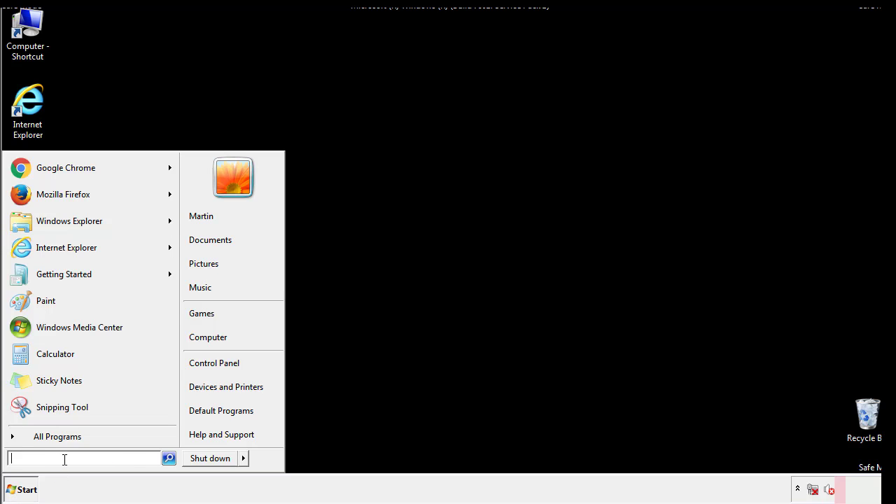
pyautogui.write('it')
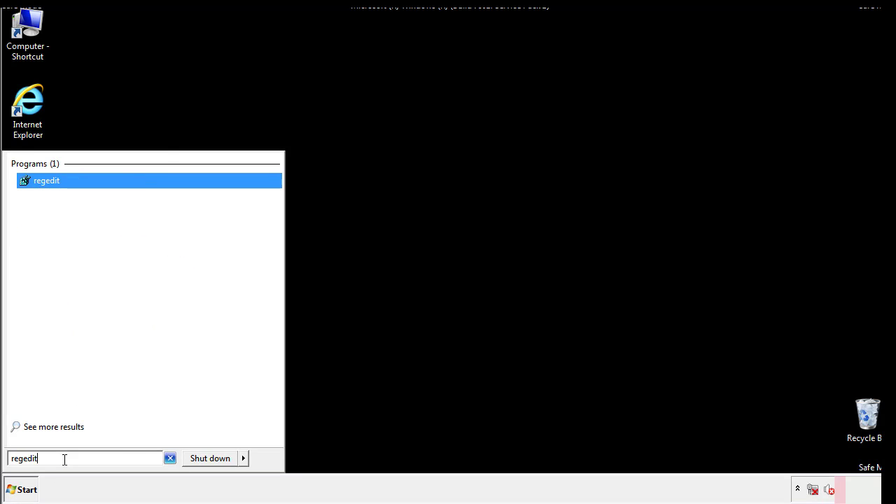
pyautogui.press('Return')
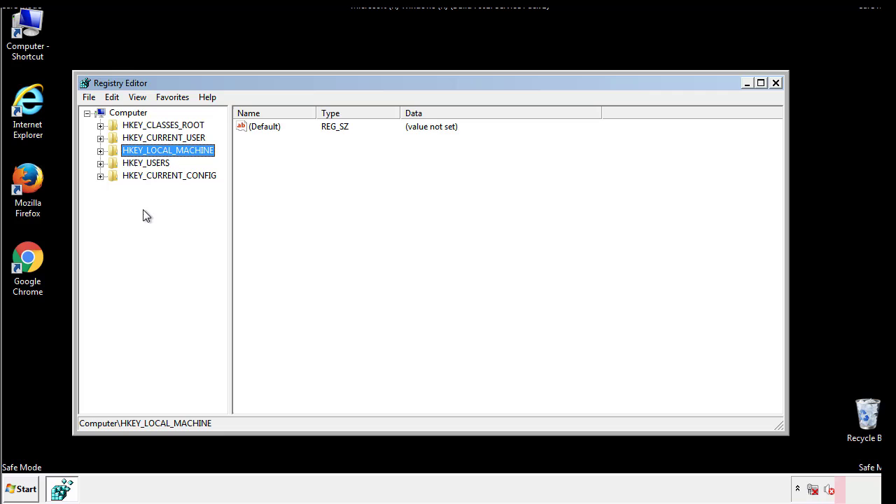
# - Open the registry key HKEY_LOCAL_MACHINE\SOFTWARE\Microsoft\Windows\CurrentVersion\Run
pyautogui.click(100, 151)
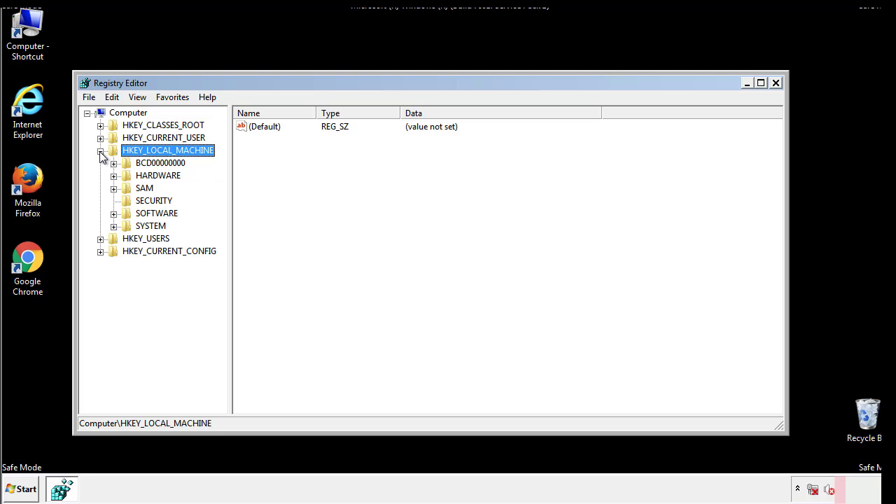
pyautogui.click(114, 215)
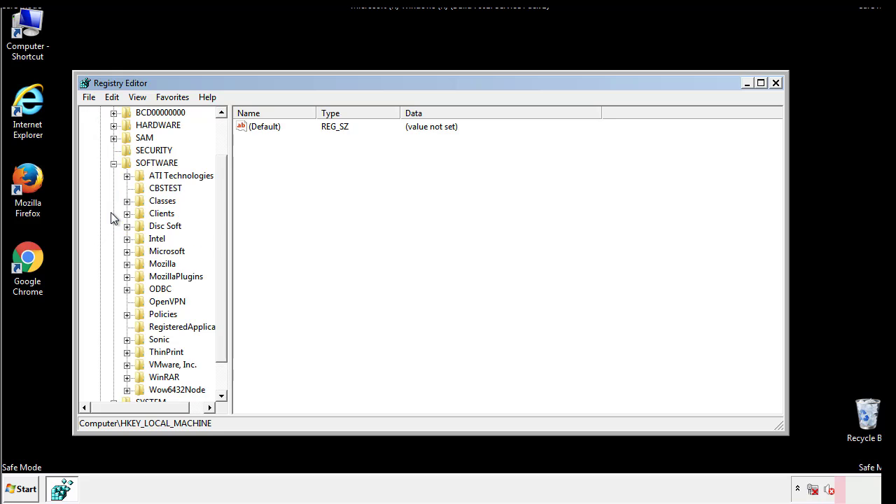
pyautogui.scroll(-1, 221, 217)
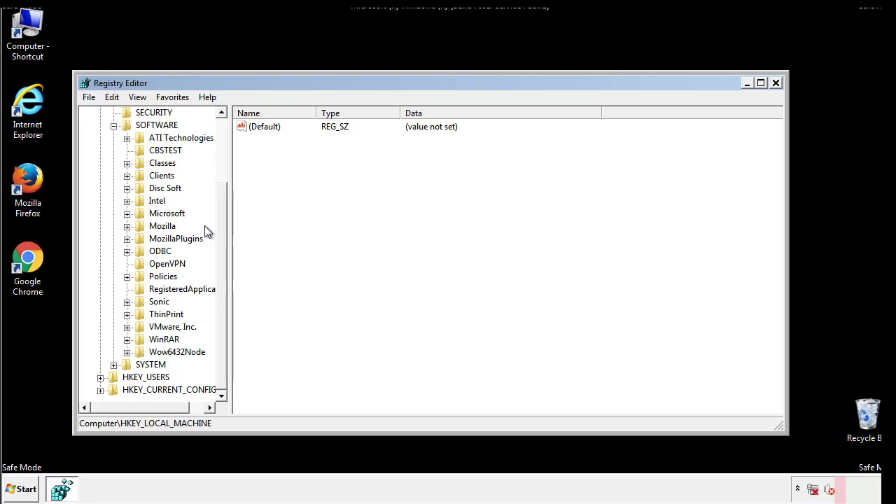
pyautogui.click(127, 214)
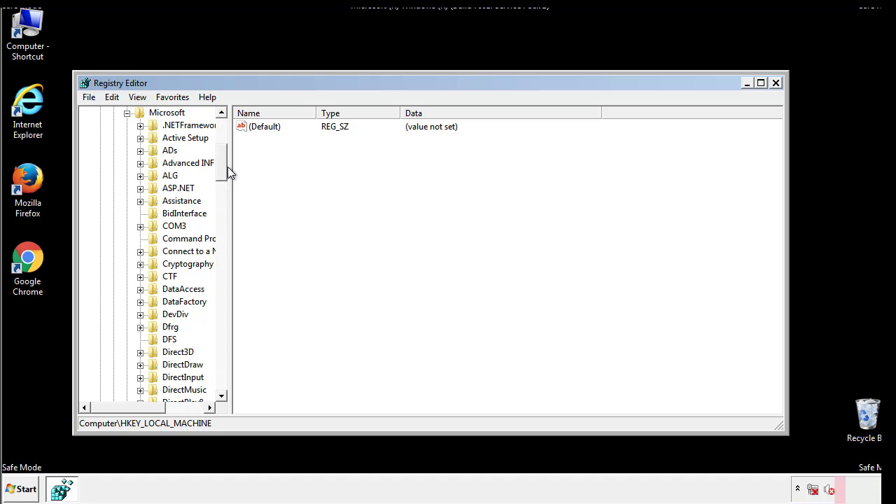
pyautogui.moveTo(221, 175)
pyautogui.mouseDown()
pyautogui.moveTo(223, 376)
pyautogui.moveTo(221, 363)
pyautogui.mouseUp()
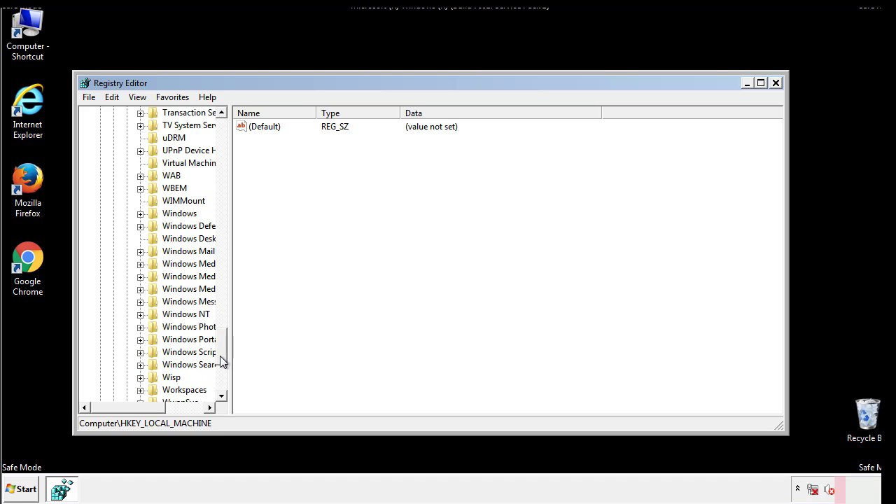
pyautogui.click(140, 214)
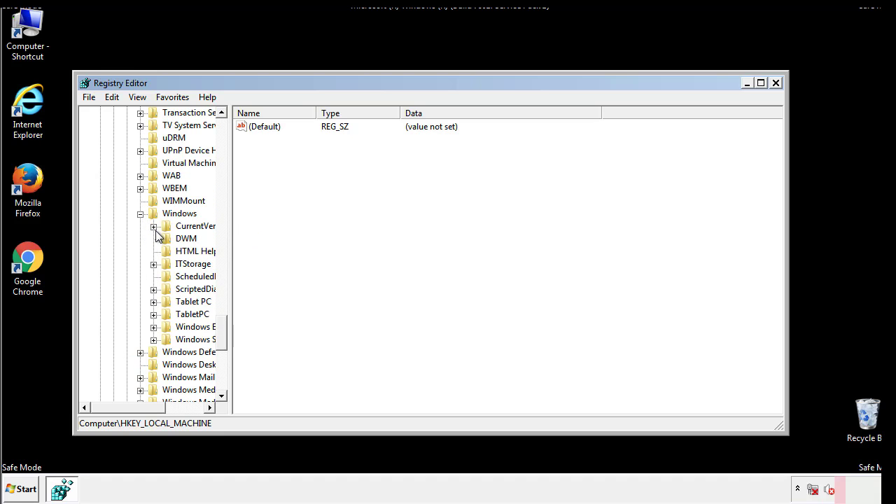
pyautogui.moveTo(123, 408); pyautogui.dragTo(149, 411)
pyautogui.click(115, 226)
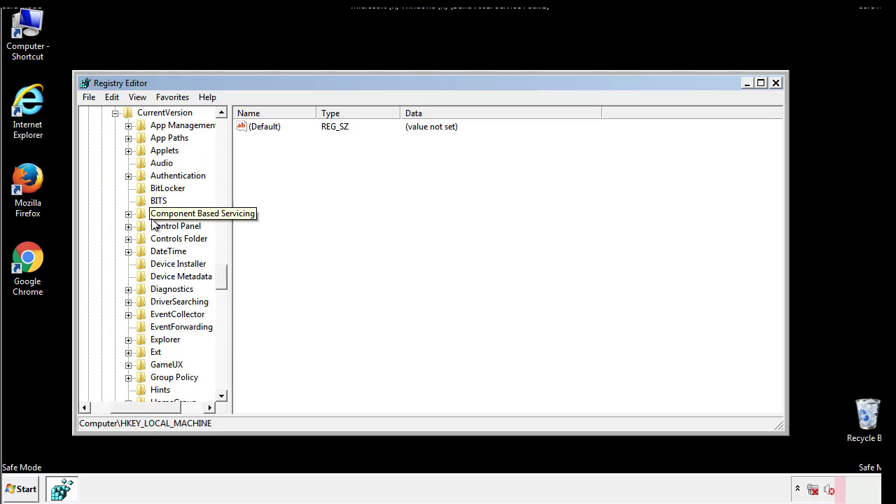
pyautogui.moveTo(226, 280); pyautogui.dragTo(222, 322)
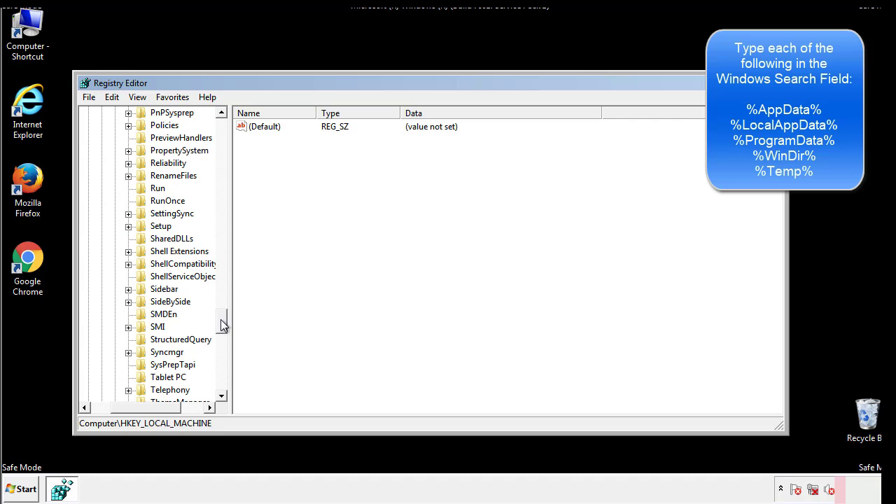
pyautogui.click(146, 190)
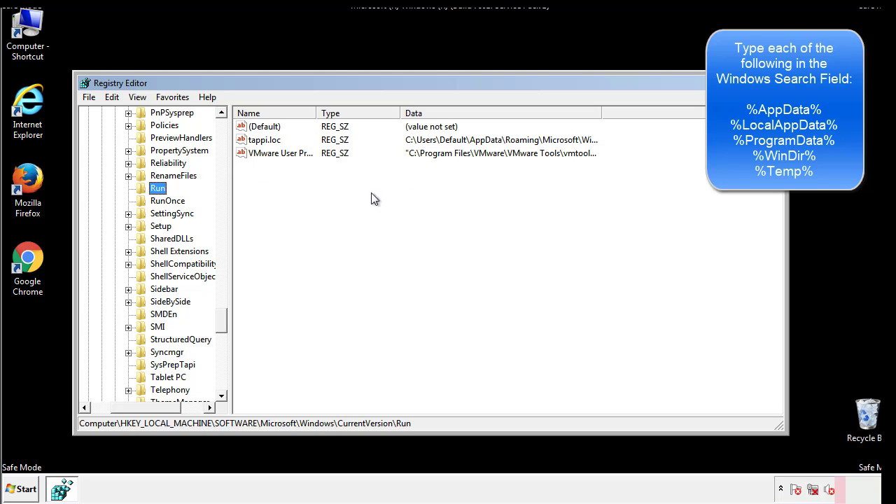
# - Permanently delete the suspicious tappi.loc value from the Run key
pyautogui.click(266, 143)
pyautogui.rightClick(260, 141)
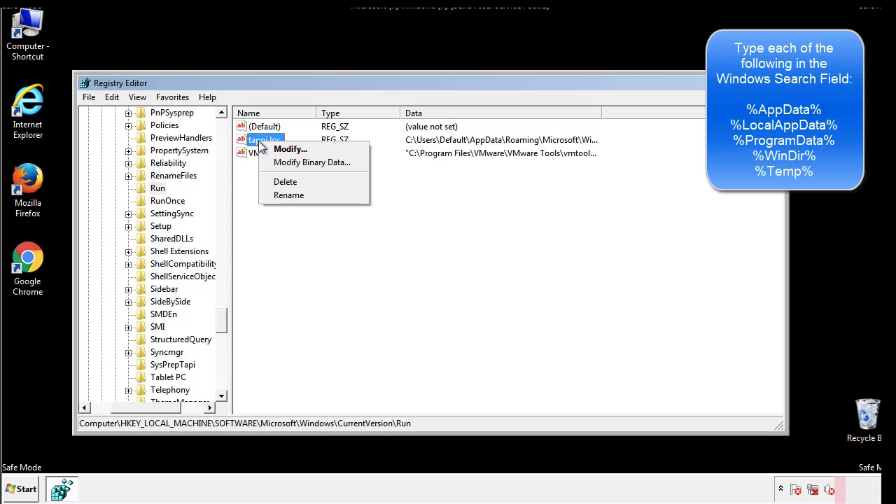
pyautogui.click(280, 182)
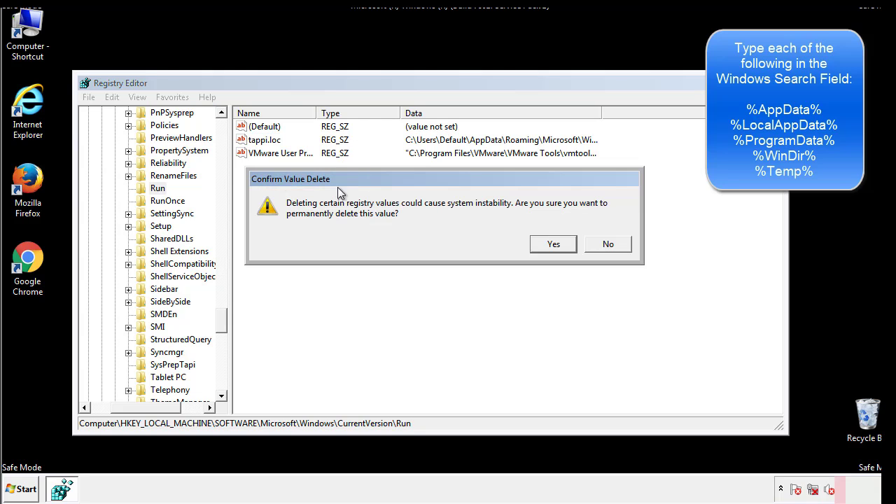
pyautogui.click(544, 245)
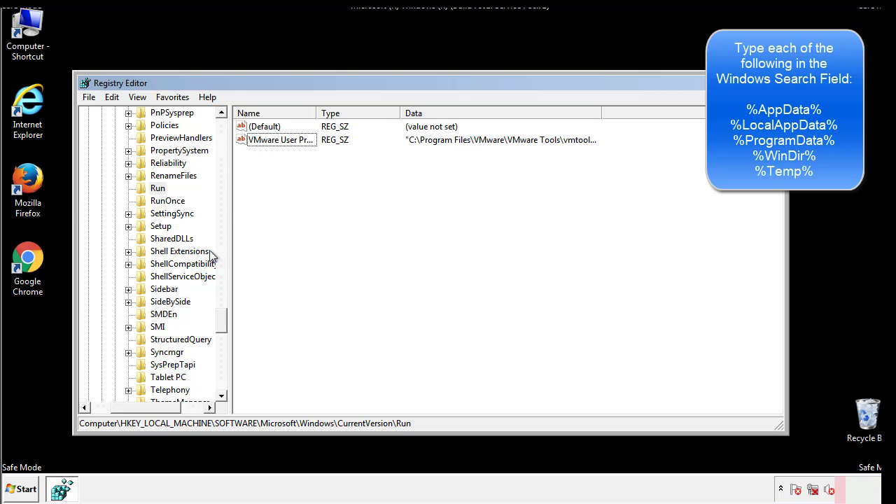
# - Return to the root of the registry tree and collapse the HKEY_LOCAL_MACHINE branch
pyautogui.moveTo(223, 322); pyautogui.dragTo(222, 385)
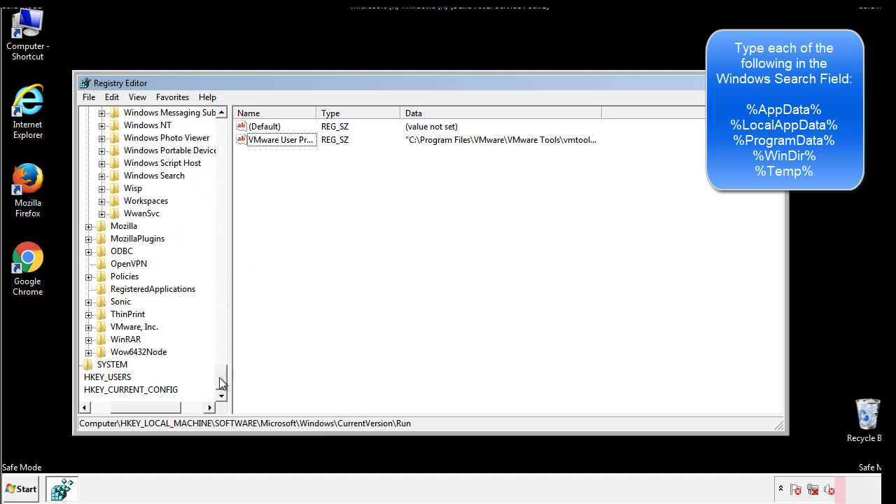
pyautogui.moveTo(152, 410); pyautogui.dragTo(110, 416)
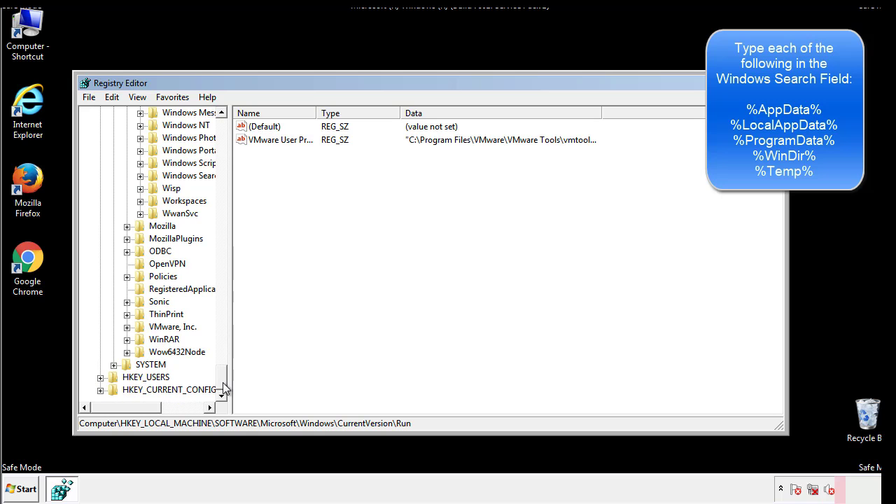
pyautogui.moveTo(223, 381); pyautogui.dragTo(228, 133)
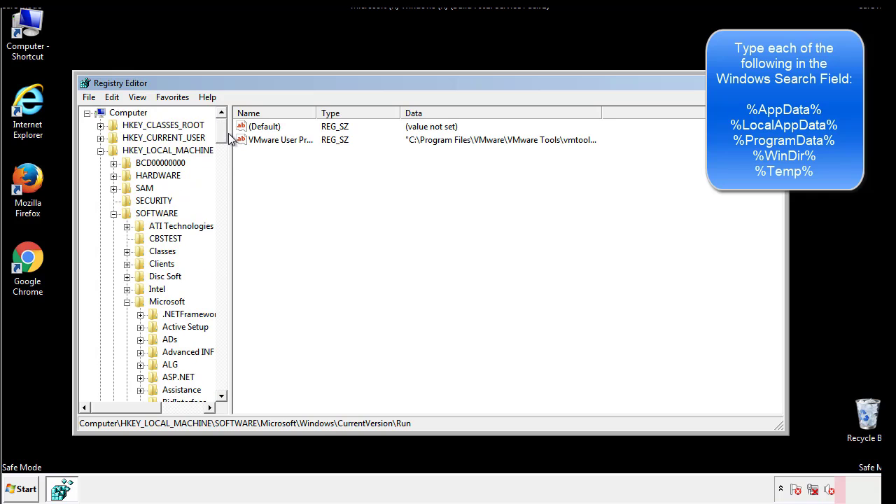
pyautogui.click(100, 149)
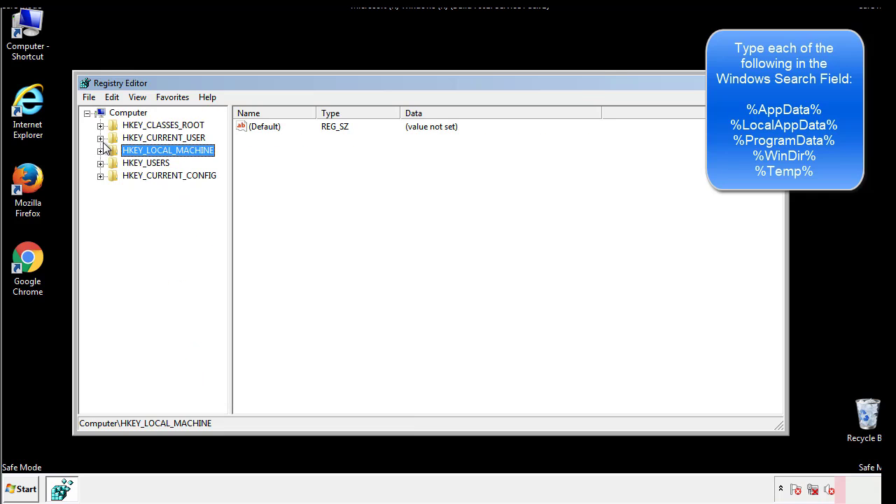
# - Open HKEY_CURRENT_USER\Software\Microsoft\Windows\CurrentVersion\Run and check its values for suspicious startup entries
pyautogui.click(100, 138)
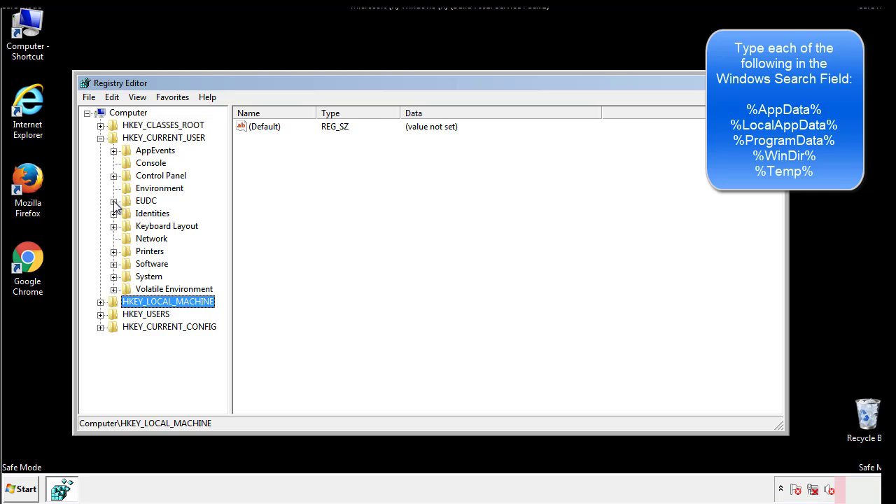
pyautogui.click(113, 264)
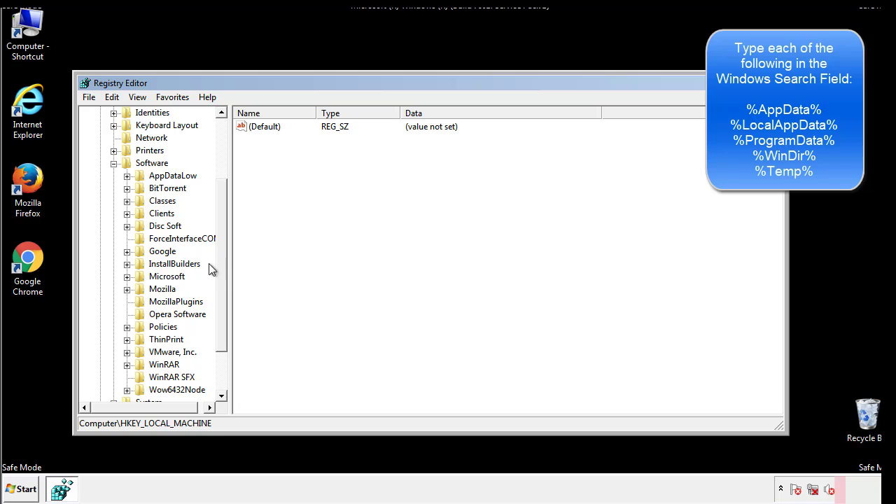
pyautogui.moveTo(220, 254); pyautogui.dragTo(220, 266)
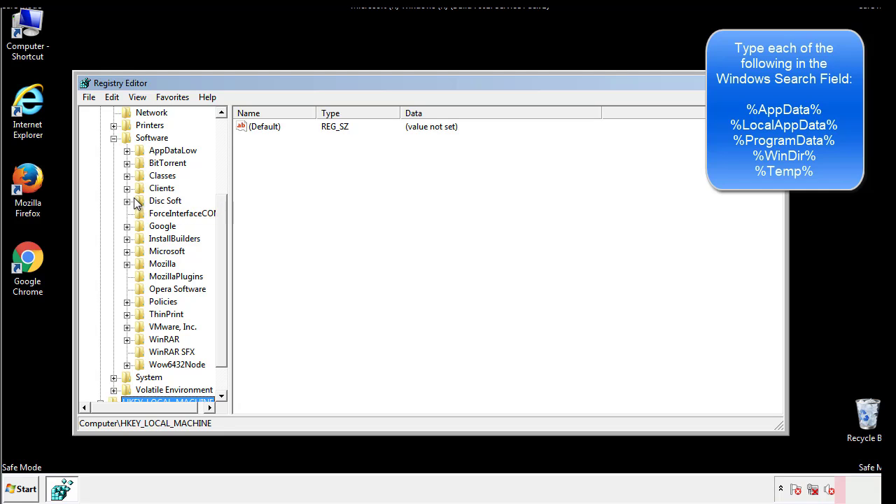
pyautogui.click(126, 251)
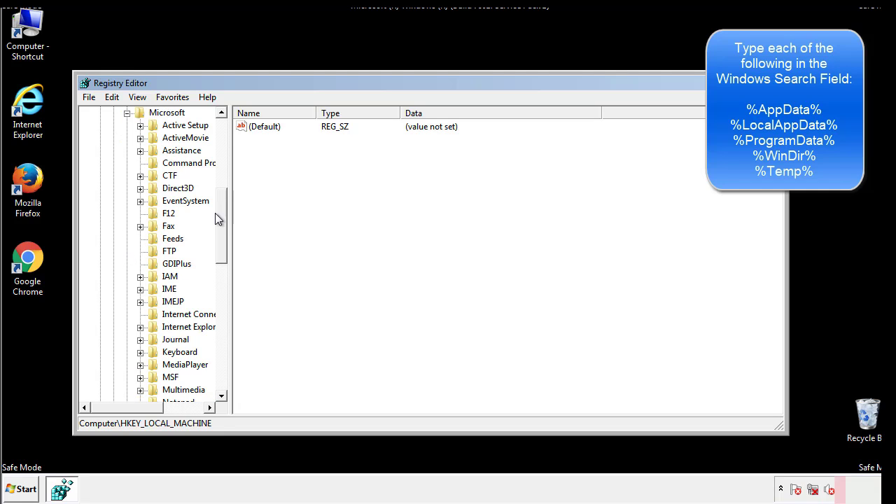
pyautogui.moveTo(220, 205); pyautogui.dragTo(221, 291)
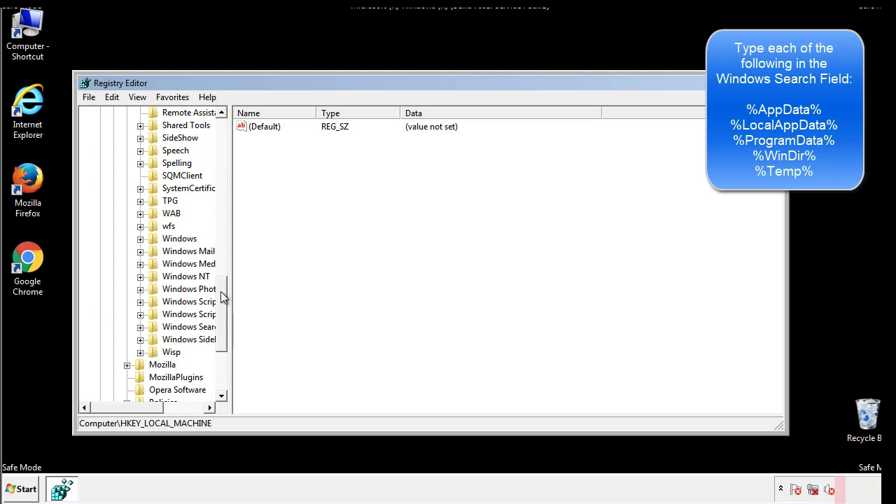
pyautogui.click(140, 240)
pyautogui.click(154, 251)
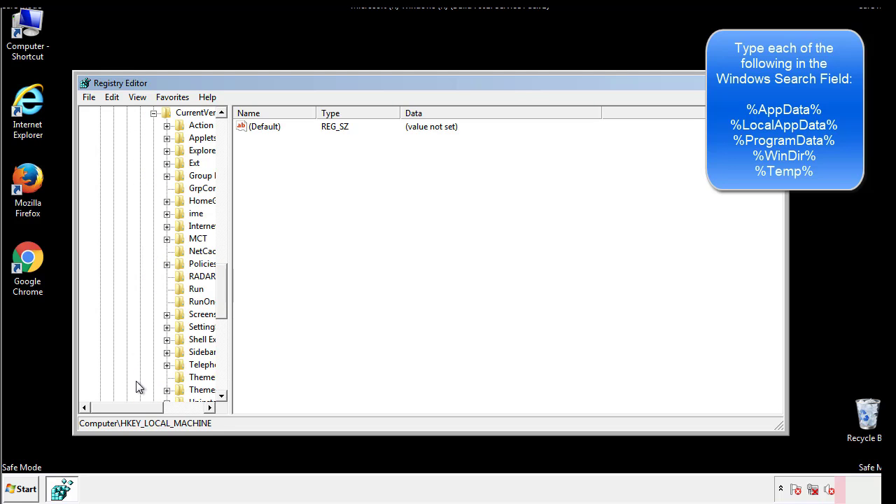
pyautogui.moveTo(136, 411); pyautogui.dragTo(158, 407)
pyautogui.click(153, 286)
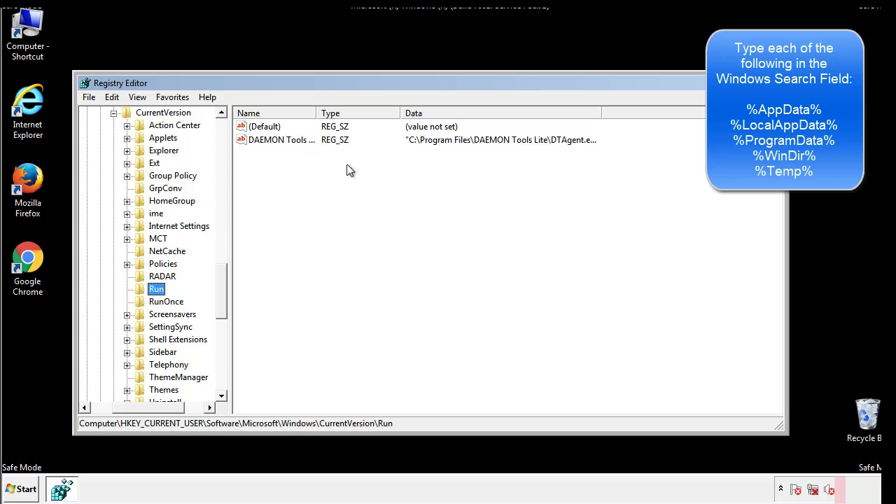
pyautogui.click(380, 164)
# - Collapse the Windows key under HKEY_CURRENT_USER\Software\Microsoft
pyautogui.moveTo(148, 405); pyautogui.dragTo(126, 408)
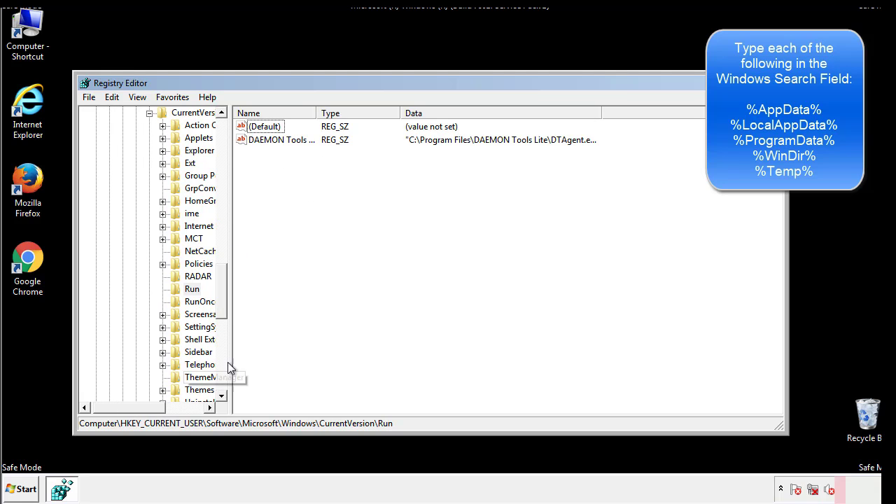
pyautogui.moveTo(227, 304); pyautogui.dragTo(230, 265)
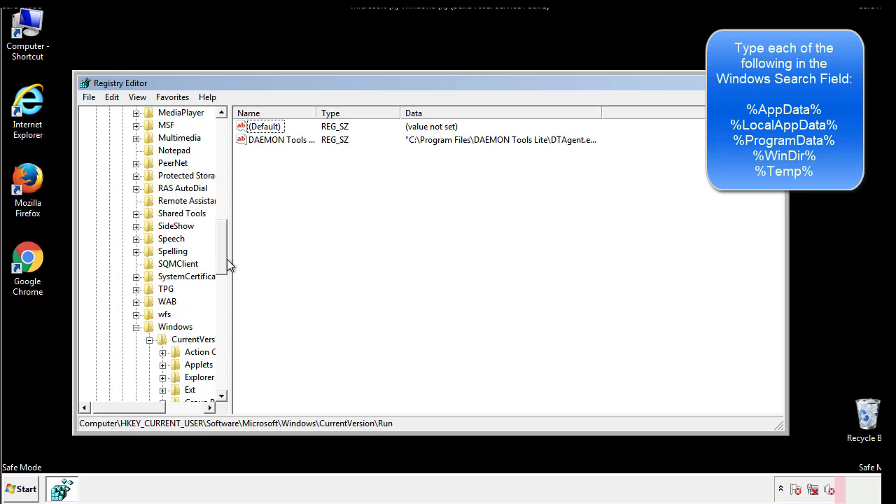
pyautogui.click(137, 327)
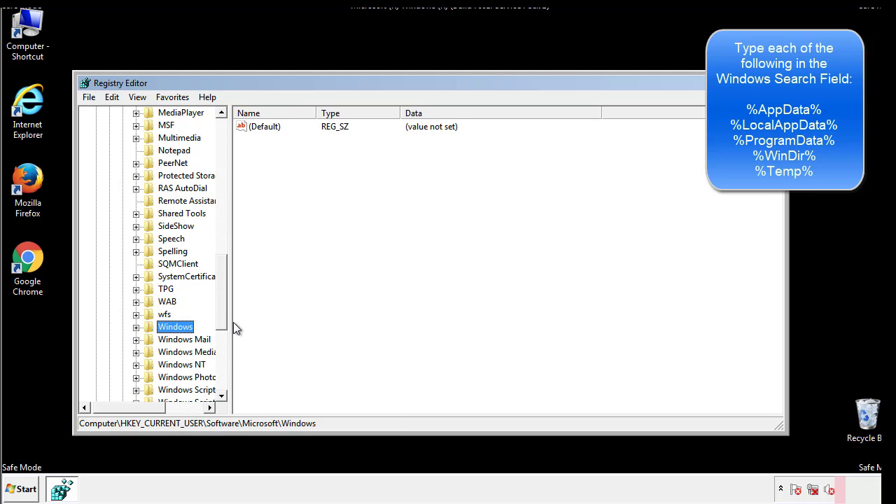
# - Search the registry keys, values and data for %appdata% and %temp% references
pyautogui.moveTo(225, 312); pyautogui.dragTo(225, 173)
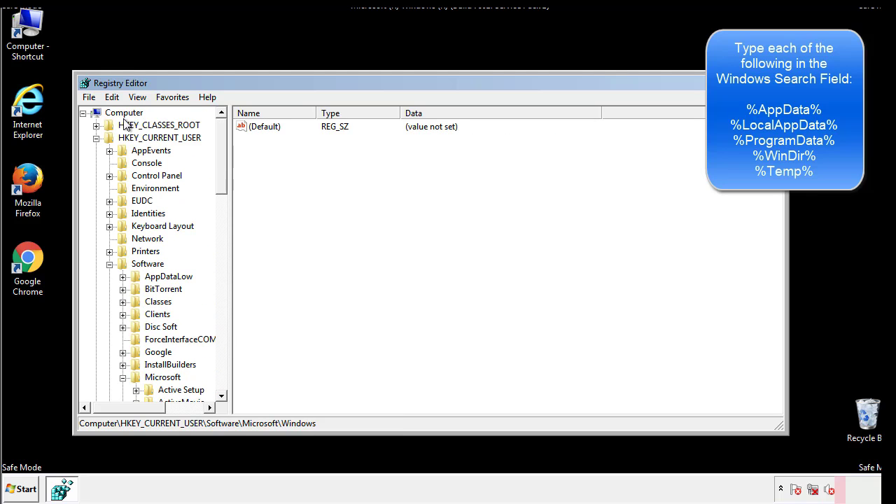
pyautogui.click(114, 97)
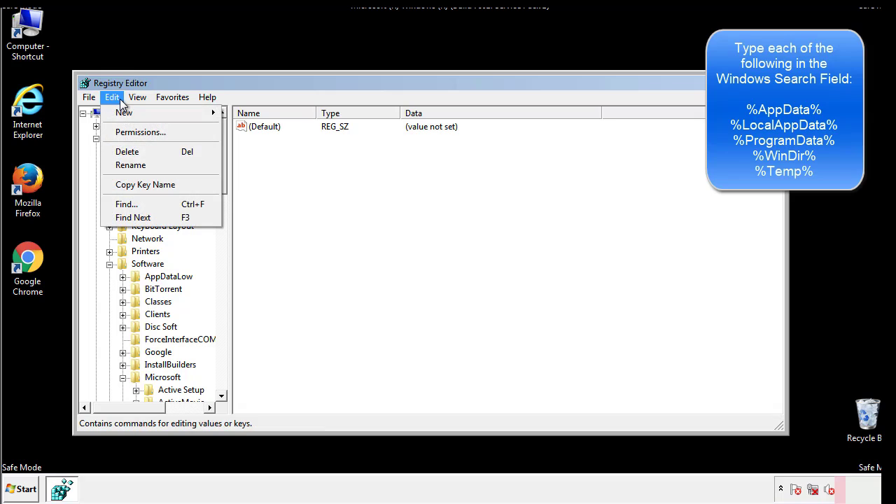
pyautogui.click(126, 204)
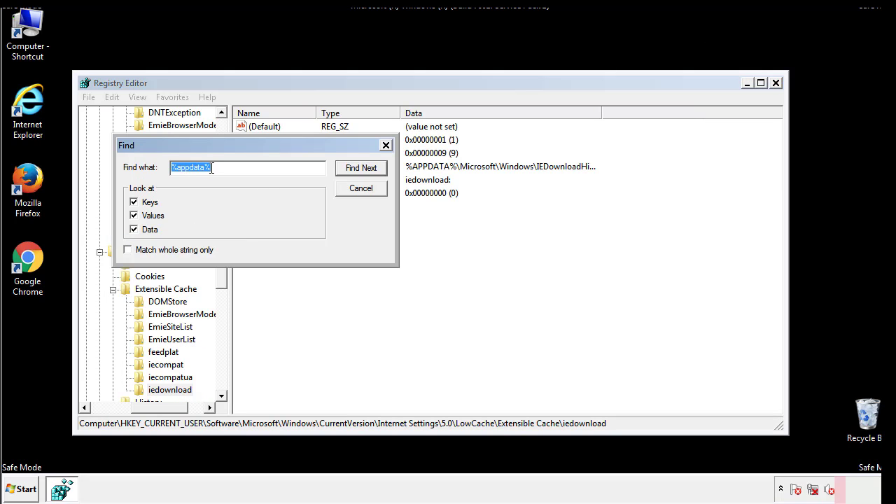
pyautogui.write('emp%')
pyautogui.press('Return')
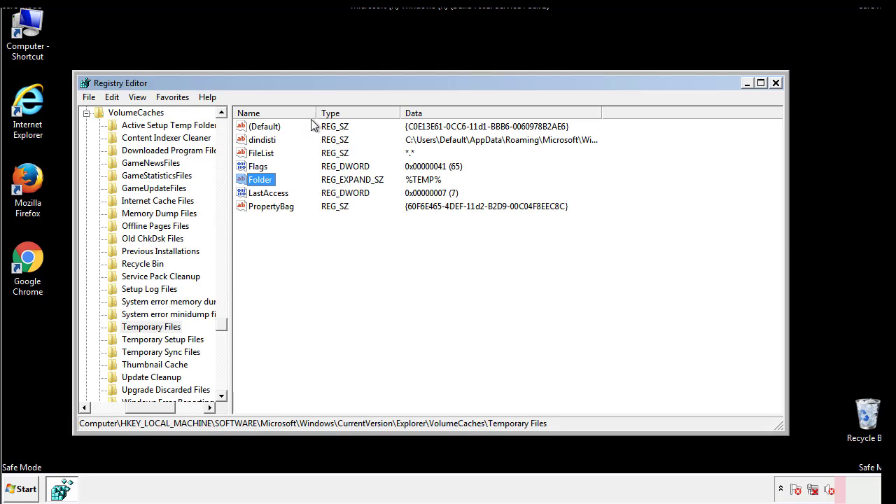
# - Permanently delete all values of the Temporary Files key under VolumeCaches and close the Registry Editor
pyautogui.click(368, 244)
pyautogui.moveTo(287, 225); pyautogui.dragTo(255, 131)
pyautogui.rightClick(255, 132)
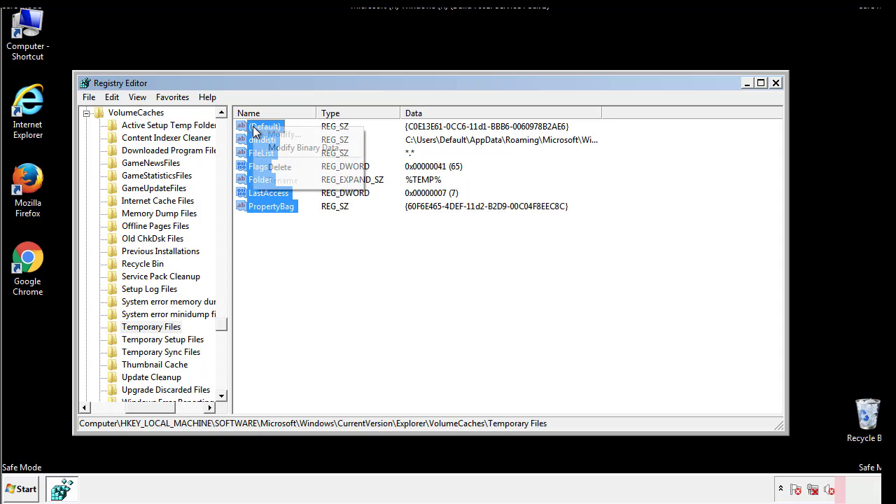
pyautogui.click(272, 167)
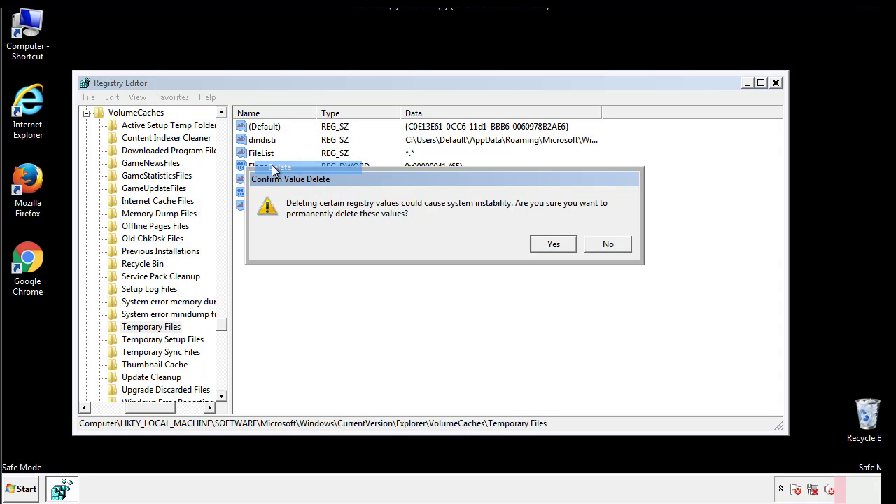
pyautogui.click(563, 245)
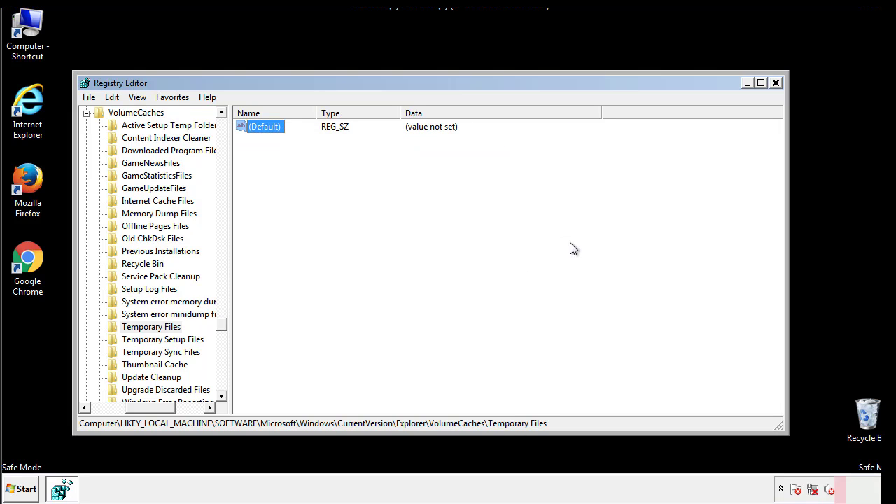
pyautogui.click(312, 172)
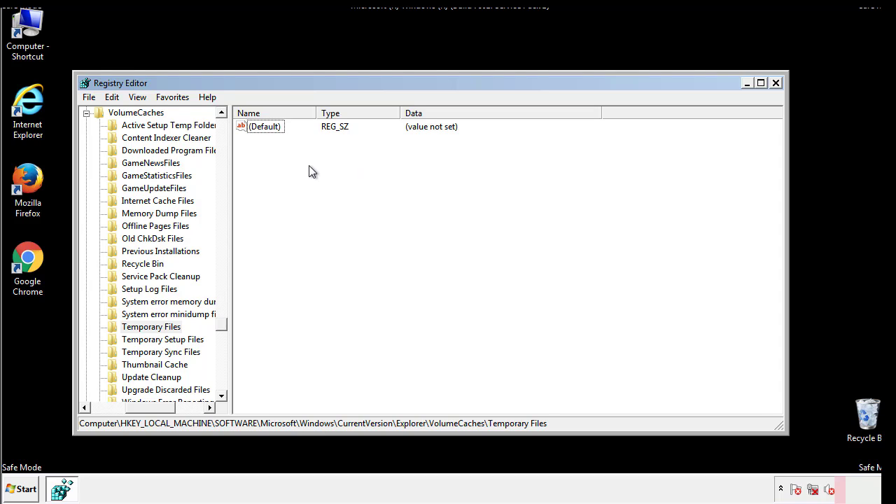
pyautogui.click(777, 83)
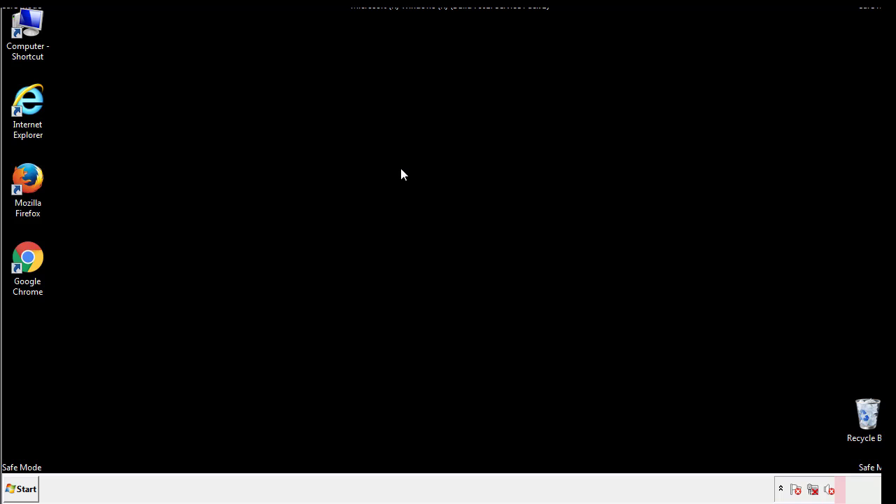
# - Find msconfig through the Windows search and launch System Configuration
pyautogui.click(17, 490)
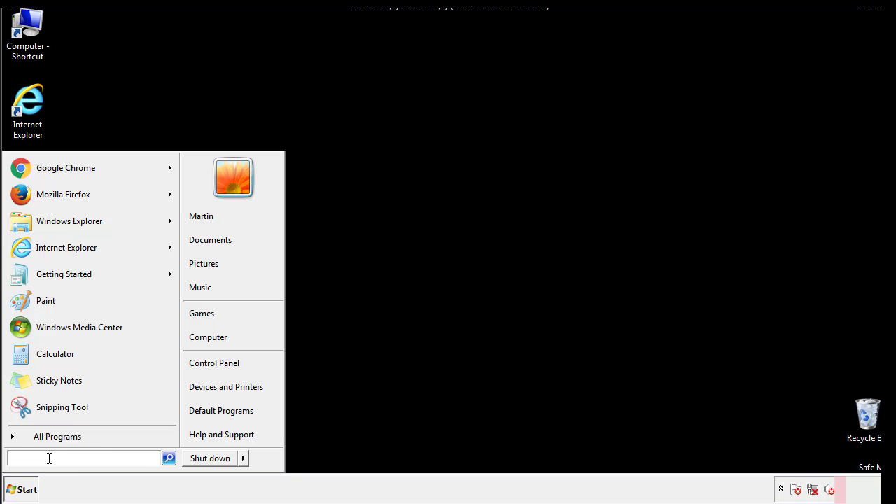
pyautogui.write('msconfig')
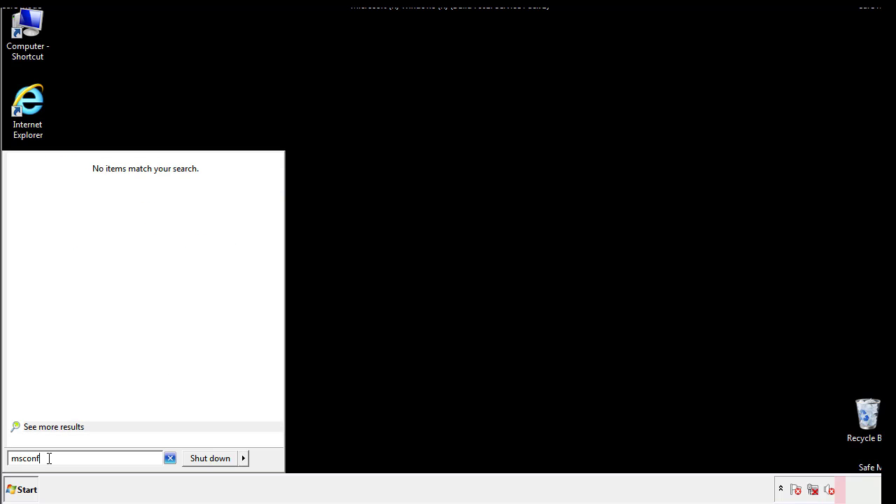
pyautogui.press('BackSpace')
pyautogui.press('BackSpace')
pyautogui.write('ig')
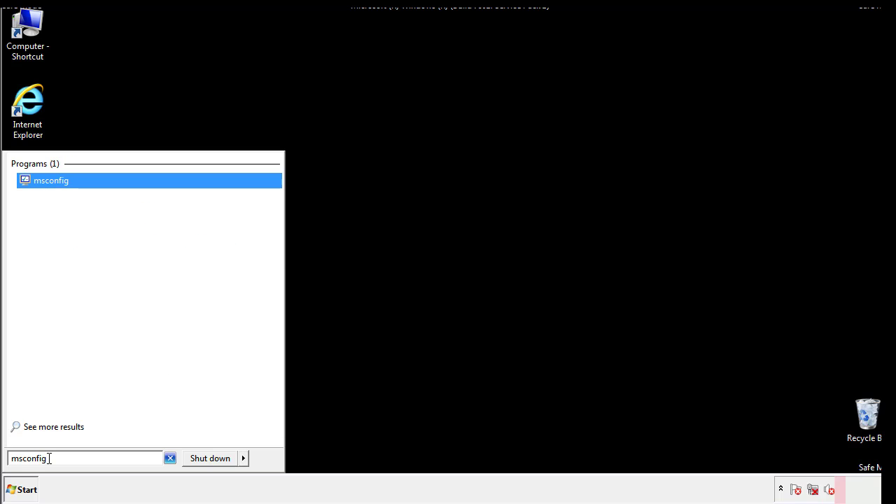
pyautogui.press('Return')
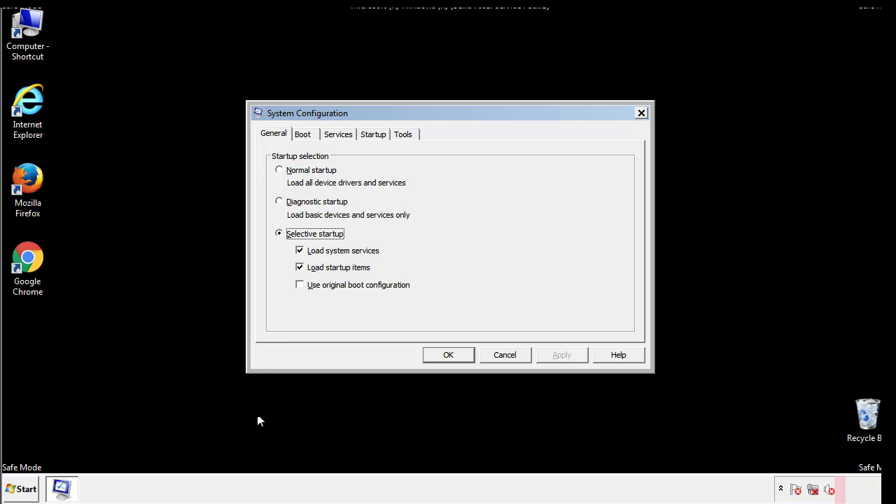
# - Turn off Safe boot in the boot options, apply the change and restart the computer
pyautogui.click(308, 135)
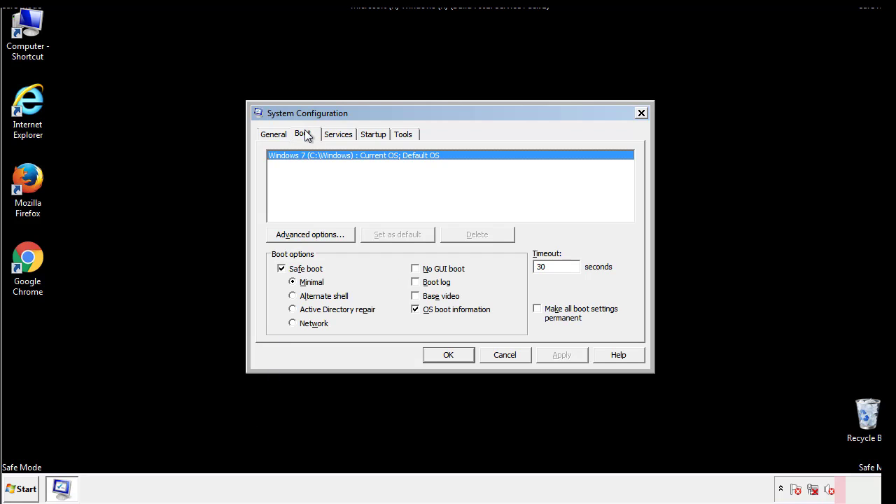
pyautogui.click(282, 268)
pyautogui.click(563, 354)
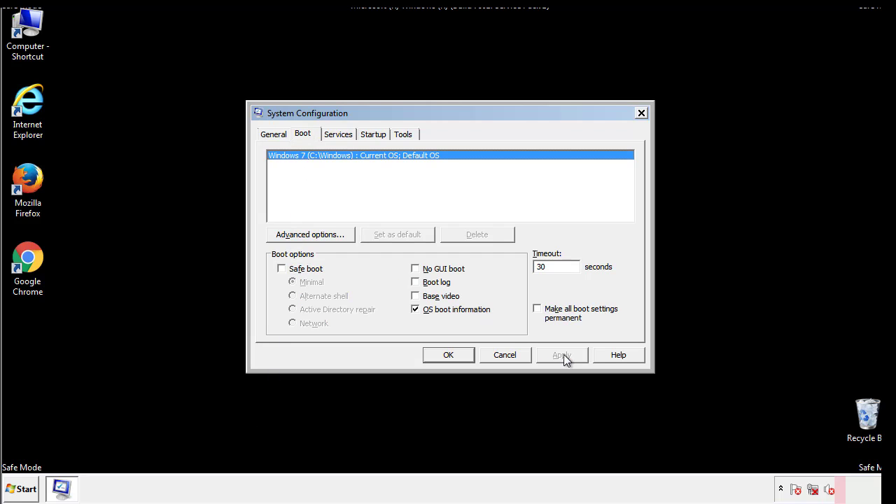
pyautogui.click(447, 354)
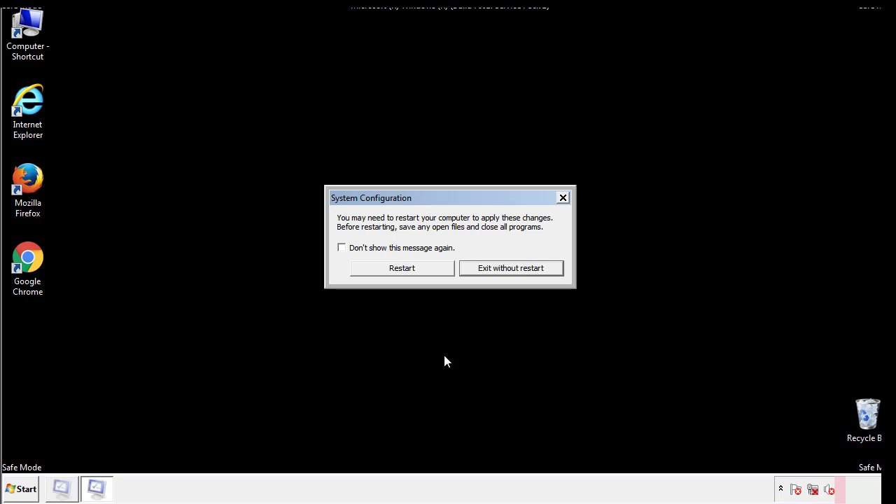
pyautogui.click(415, 271)
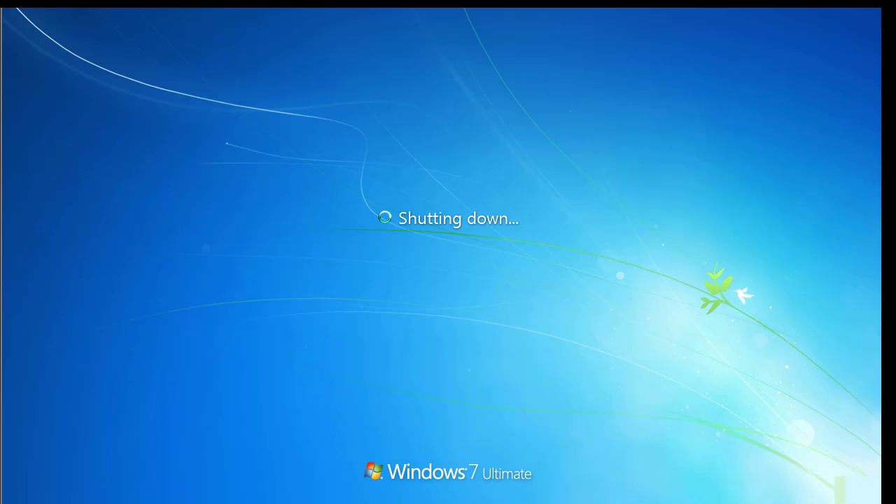